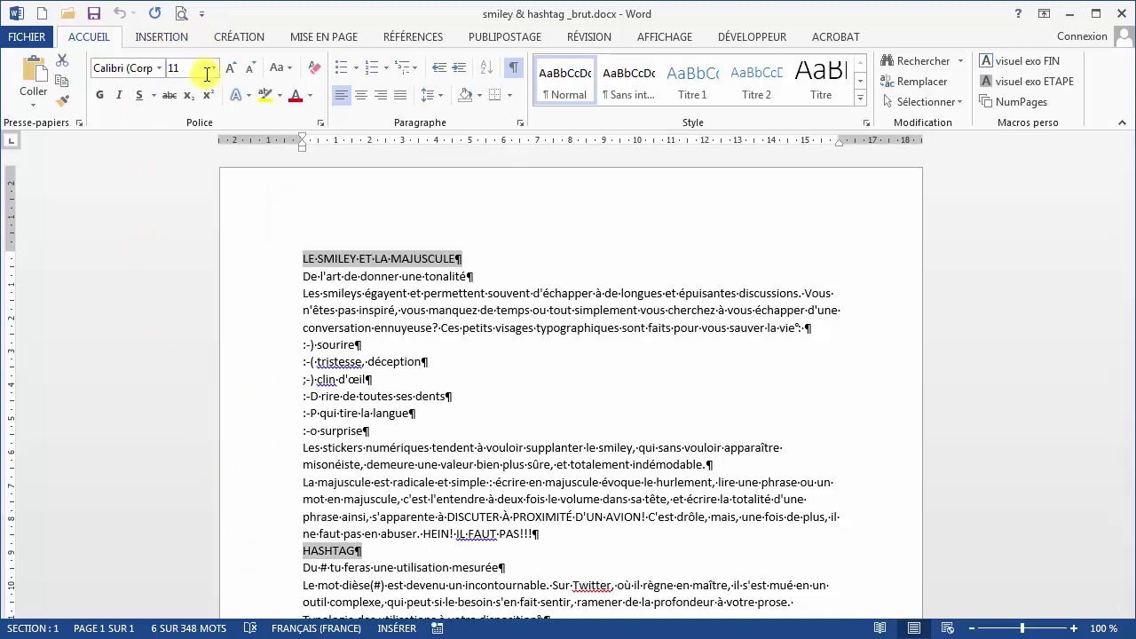
Set the two main headings to 14 pt and make both headings and the subtitle line under each bold
click(213, 68)
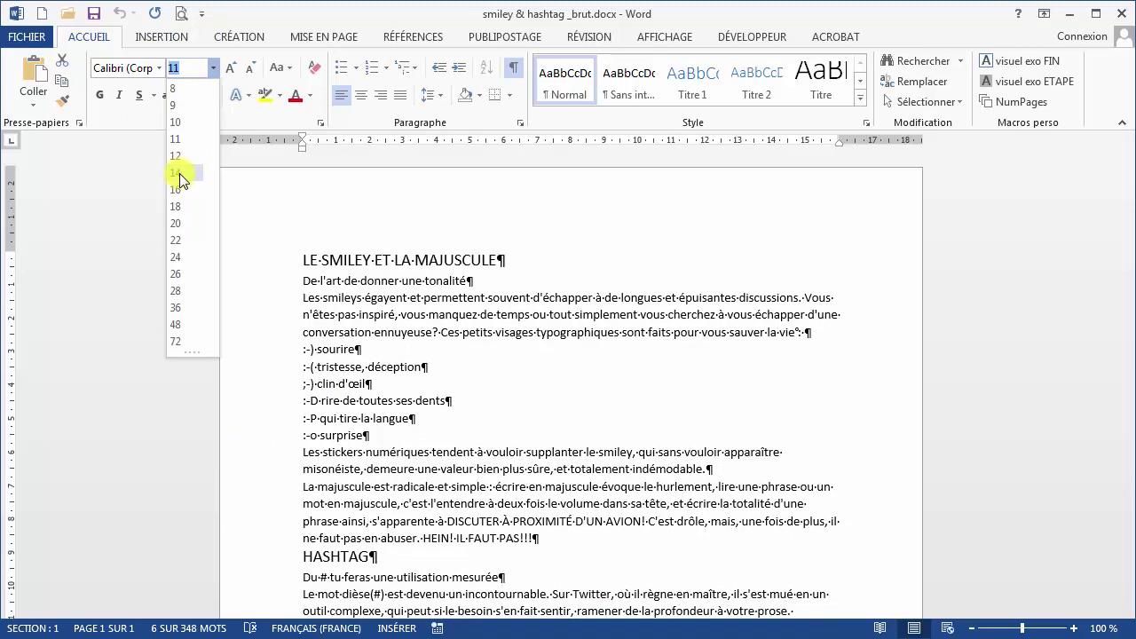
click(179, 173)
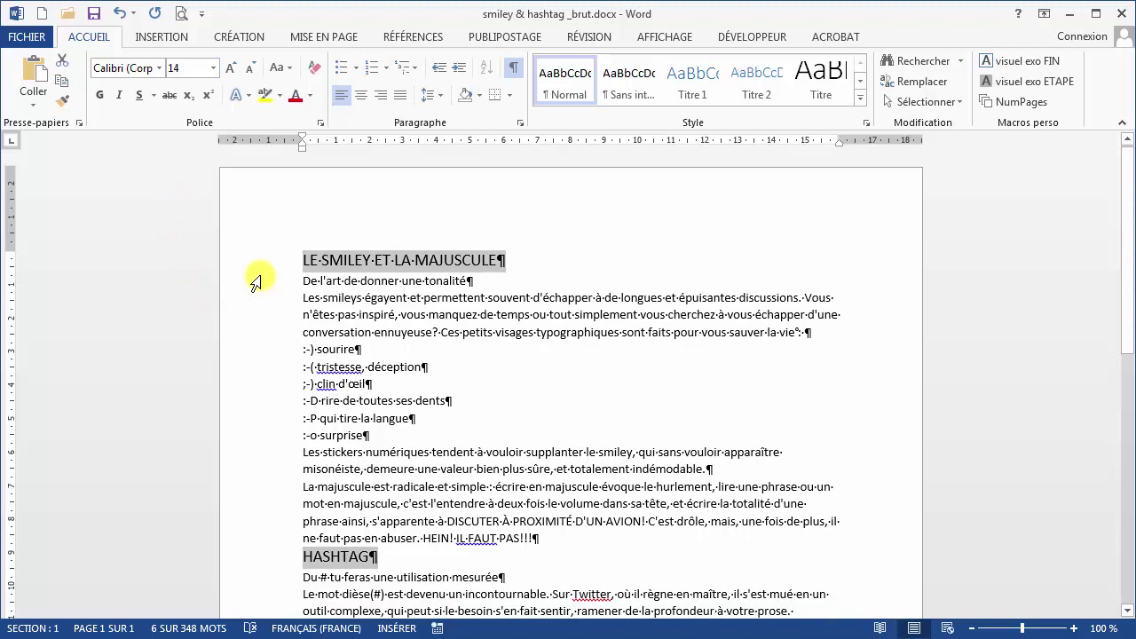
ctrl+click(257, 282)
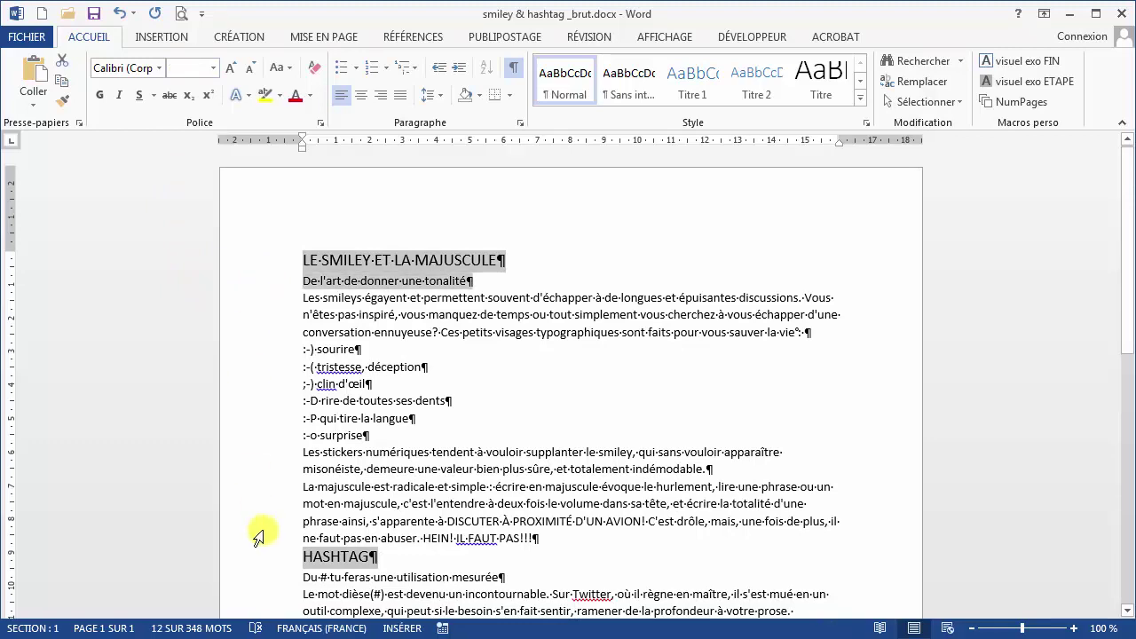
ctrl+click(271, 575)
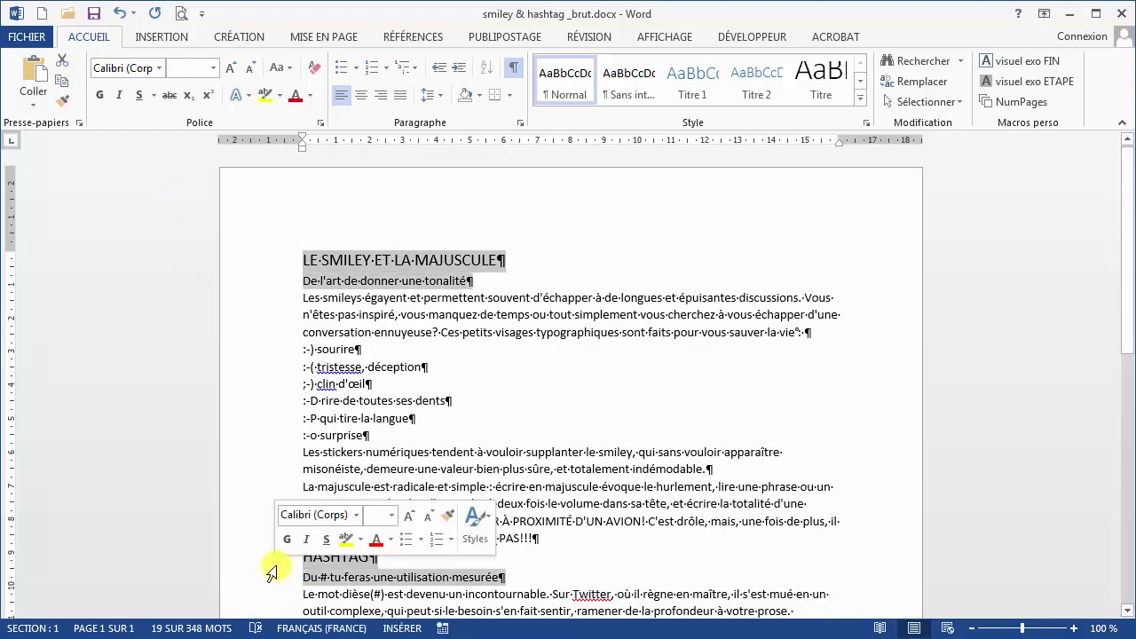
click(99, 95)
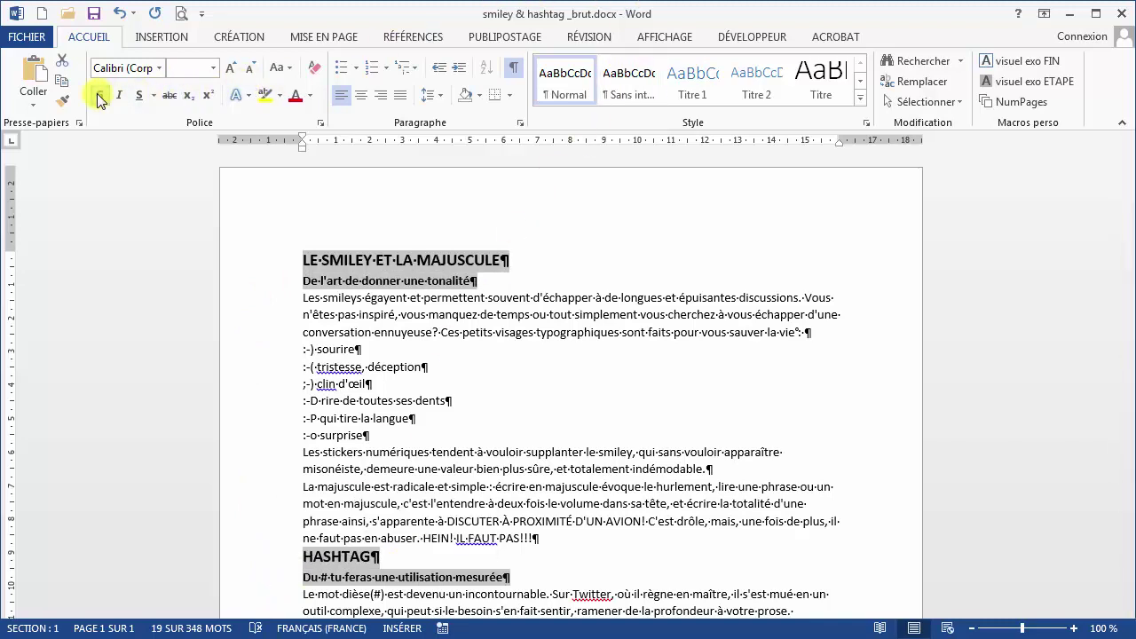
Center the headings "LE SMILEY ET LA MAJUSCULE" and "HASHTAG"
click(261, 260)
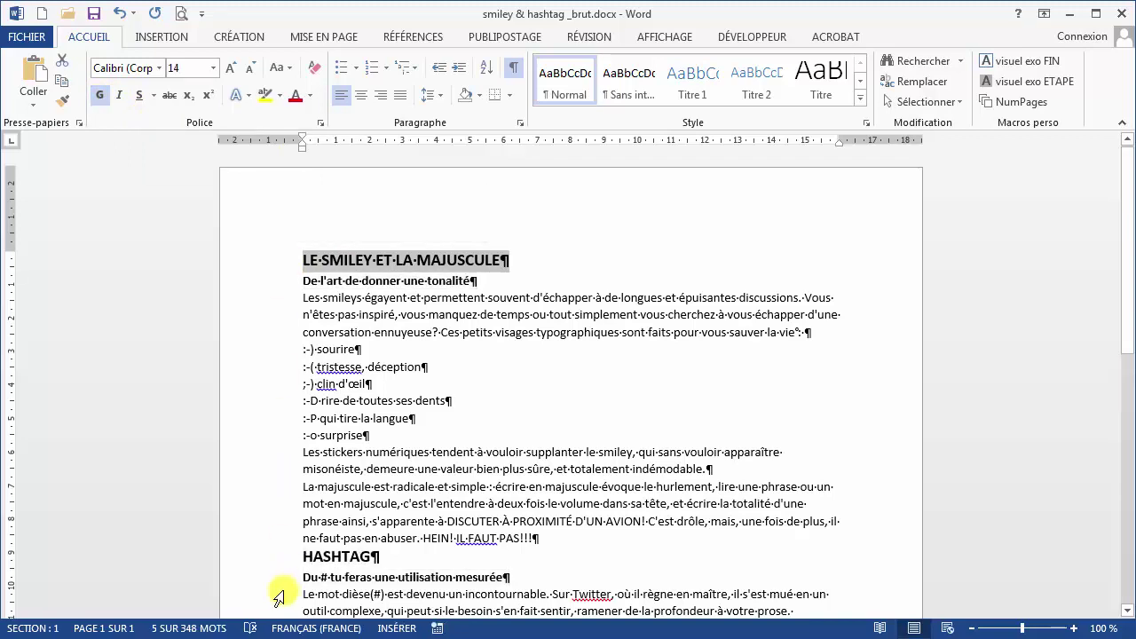
ctrl+click(255, 559)
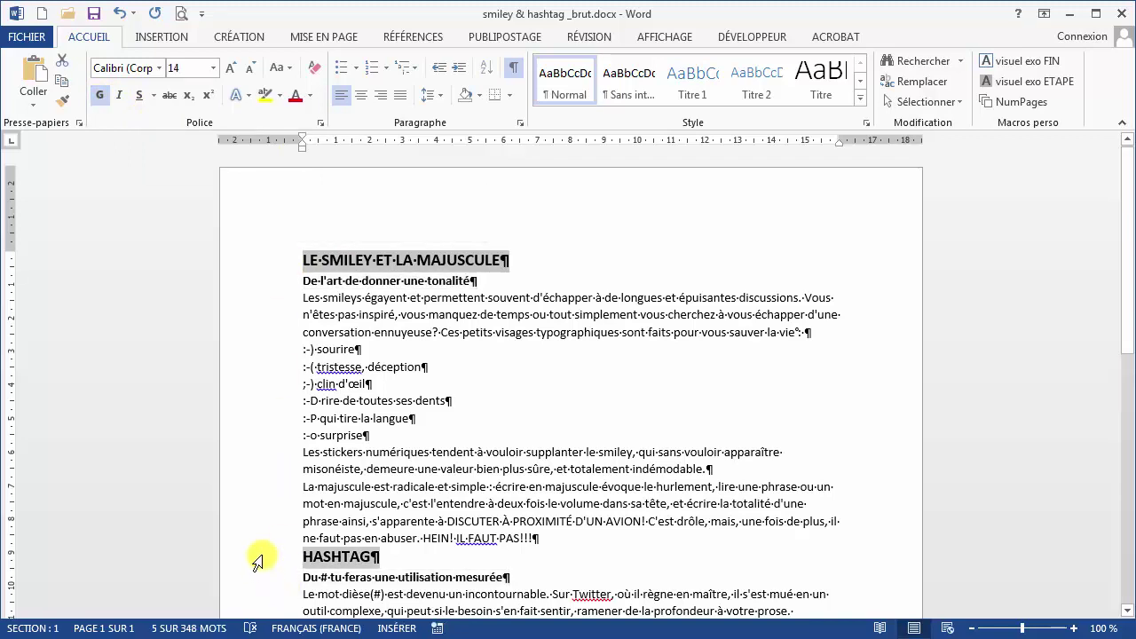
click(364, 98)
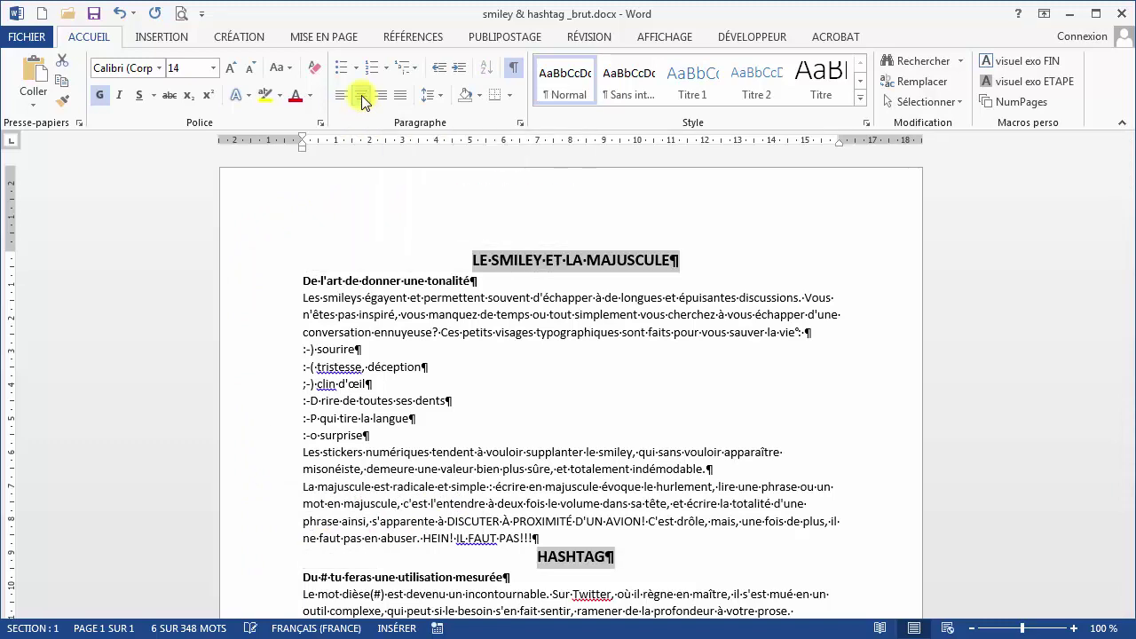
Justify all text under both headings, from each subtitle down to the section's last paragraph, leaving out the closing source lines
click(272, 283)
drag(275, 318, 289, 538)
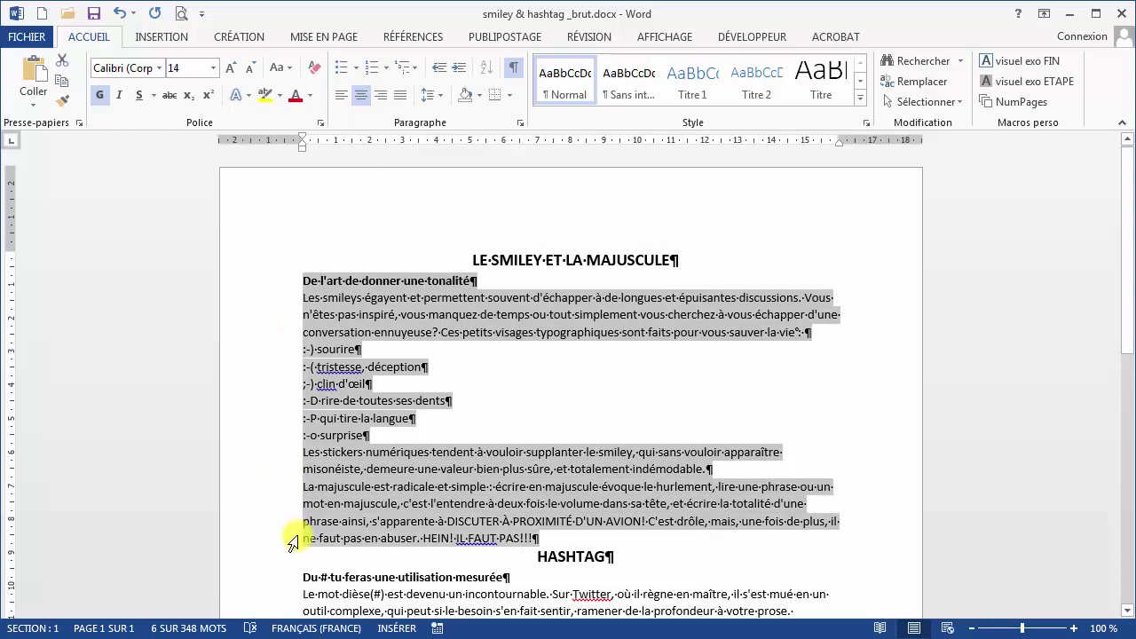
scroll(262, 391, down, 3)
scroll(262, 391, down, 3)
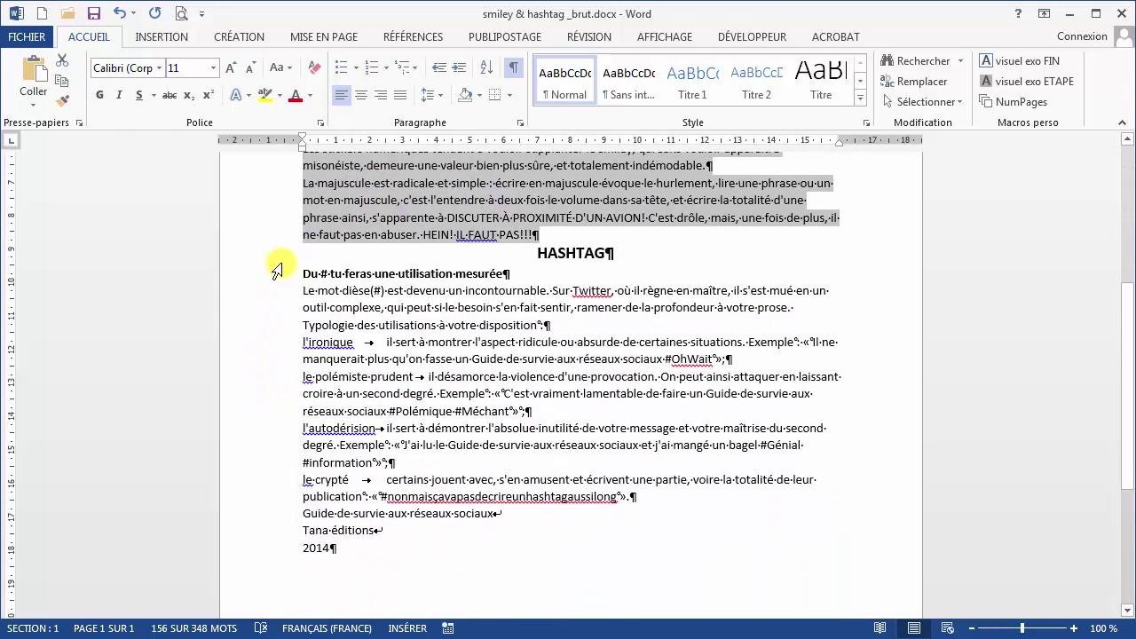
drag(280, 284, 326, 499)
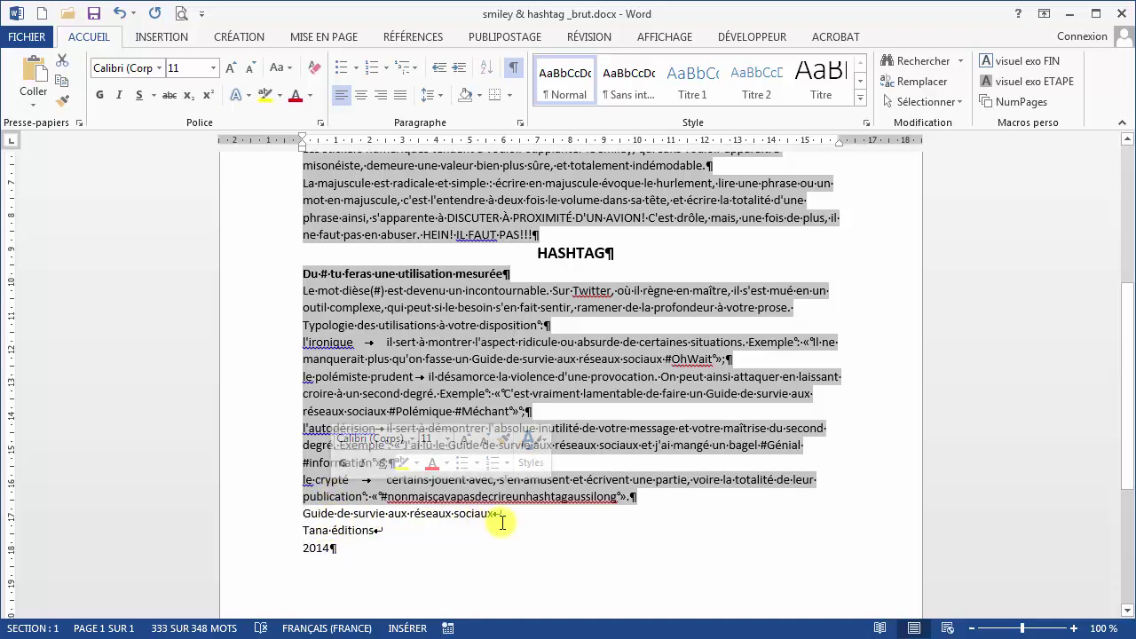
click(404, 96)
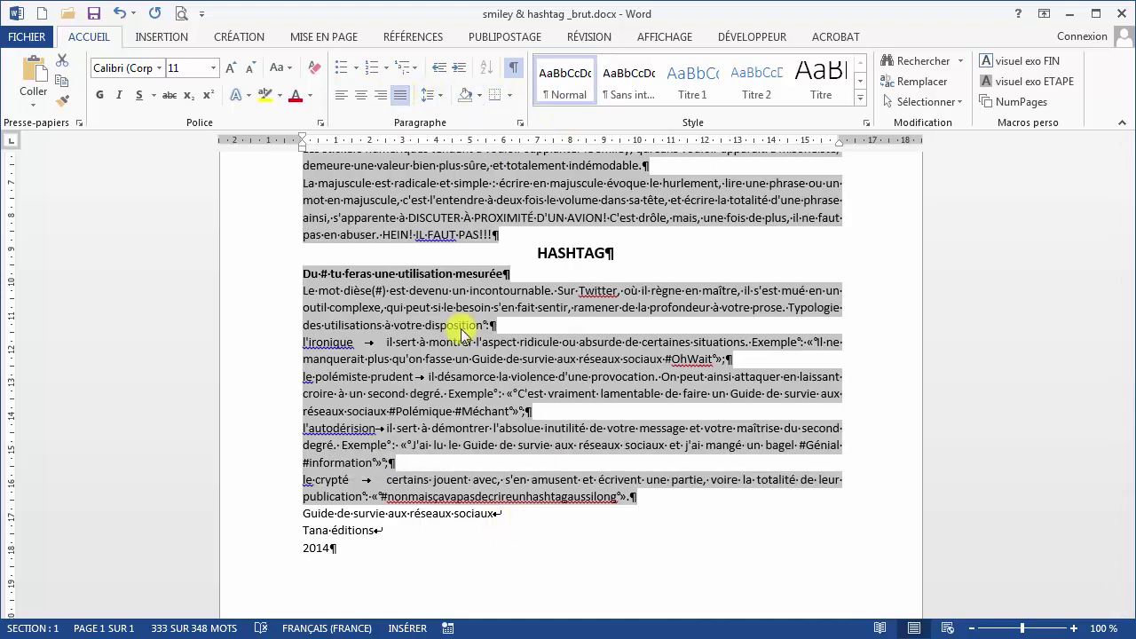
Center the closing source block "Guide de survie aux réseaux sociaux / Tana éditions / 2014"
click(340, 531)
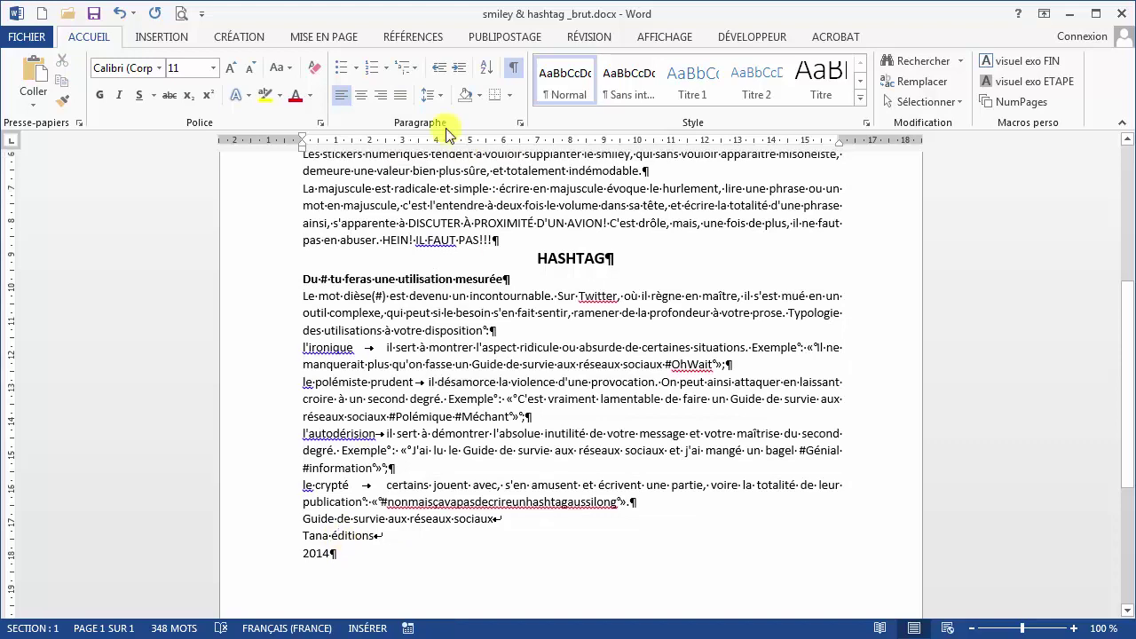
click(362, 96)
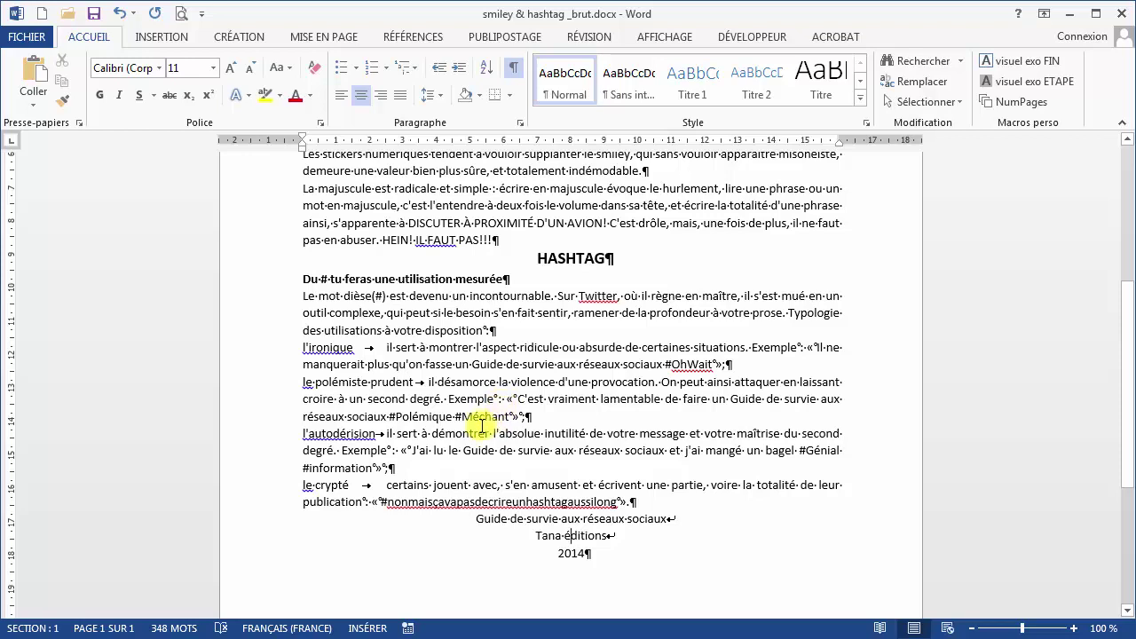
click(451, 371)
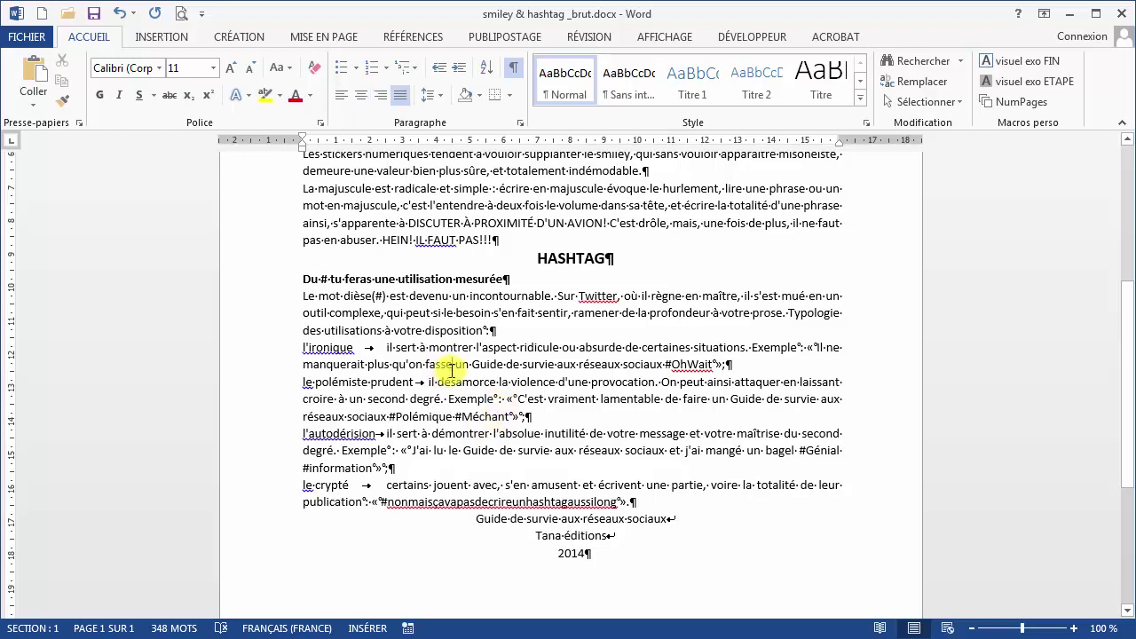
Give the "Les smileys", "Les stickers numériques" and "La majuscule" paragraphs a 1 cm first-line indent
scroll(446, 371, up, 6)
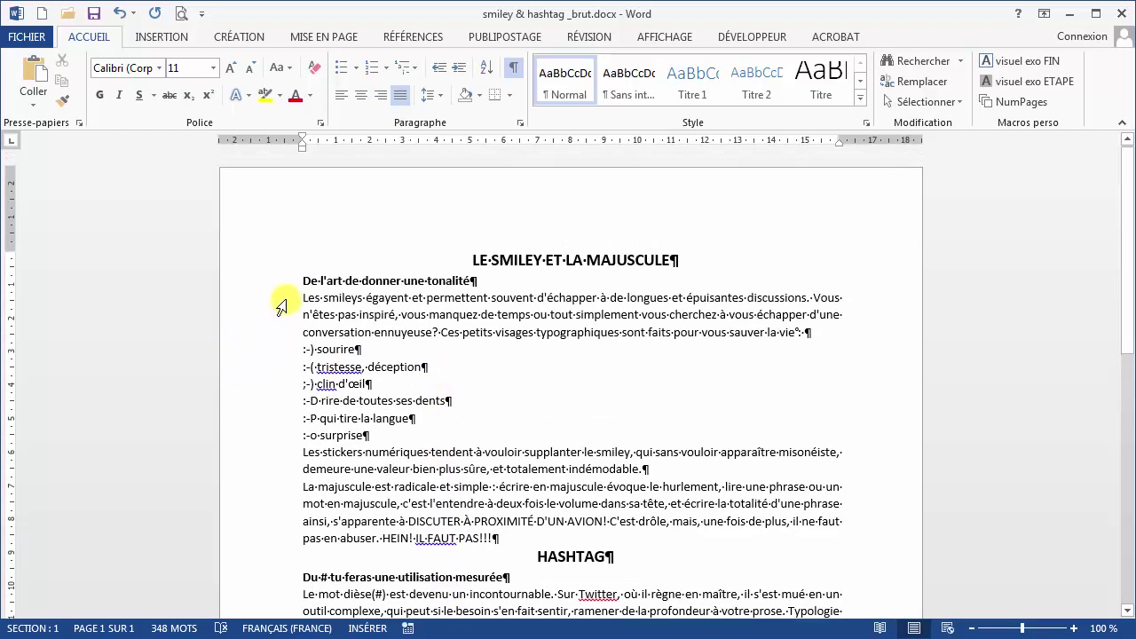
drag(279, 299, 284, 331)
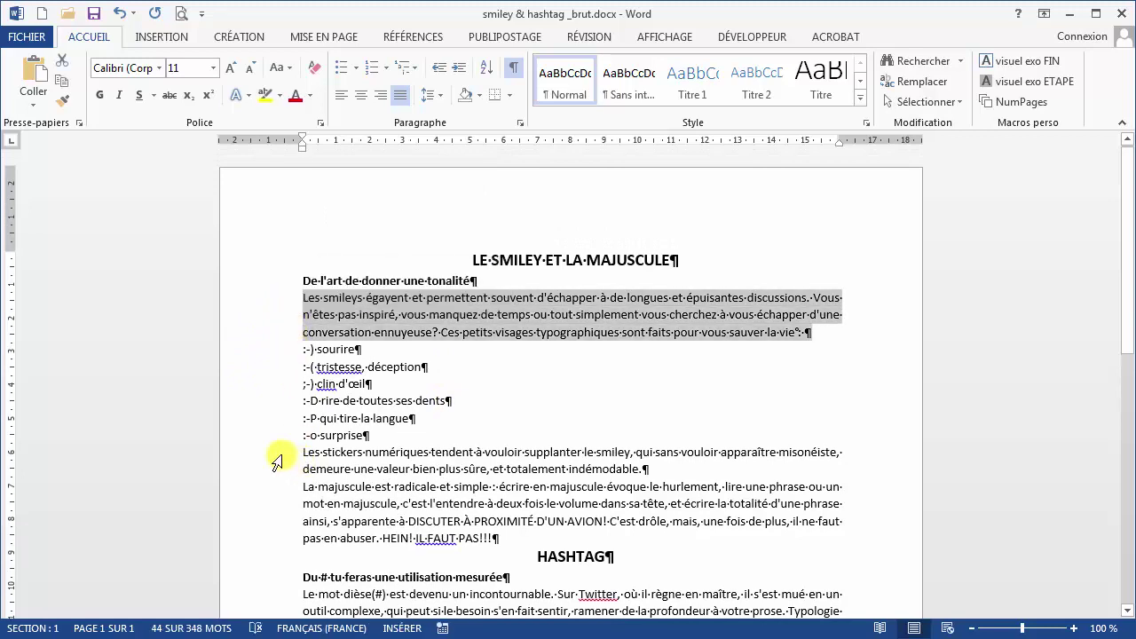
ctrl+drag(280, 454, 285, 545)
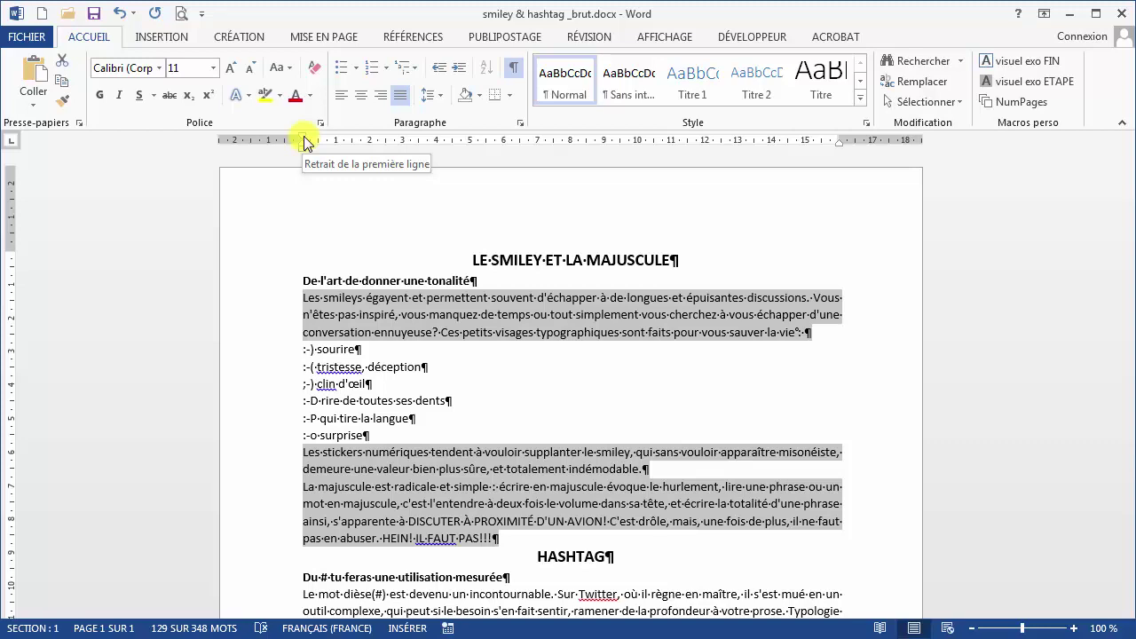
drag(304, 136, 336, 148)
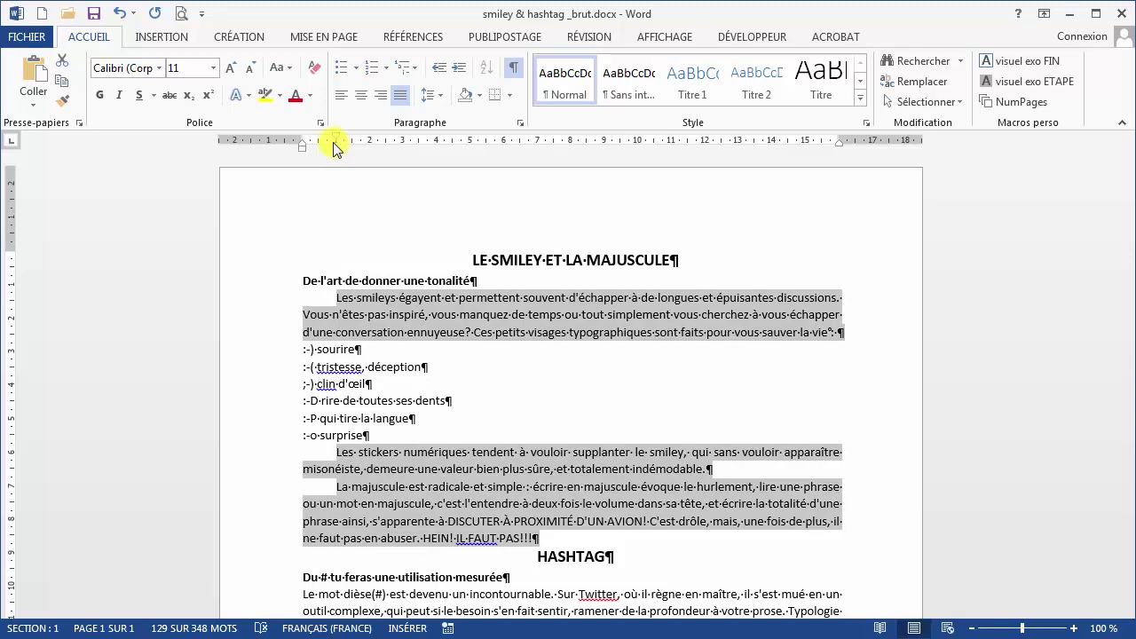
Indent the six smiley lines, from "sourire" to "surprise", 4 cm from the left margin
drag(270, 350, 275, 369)
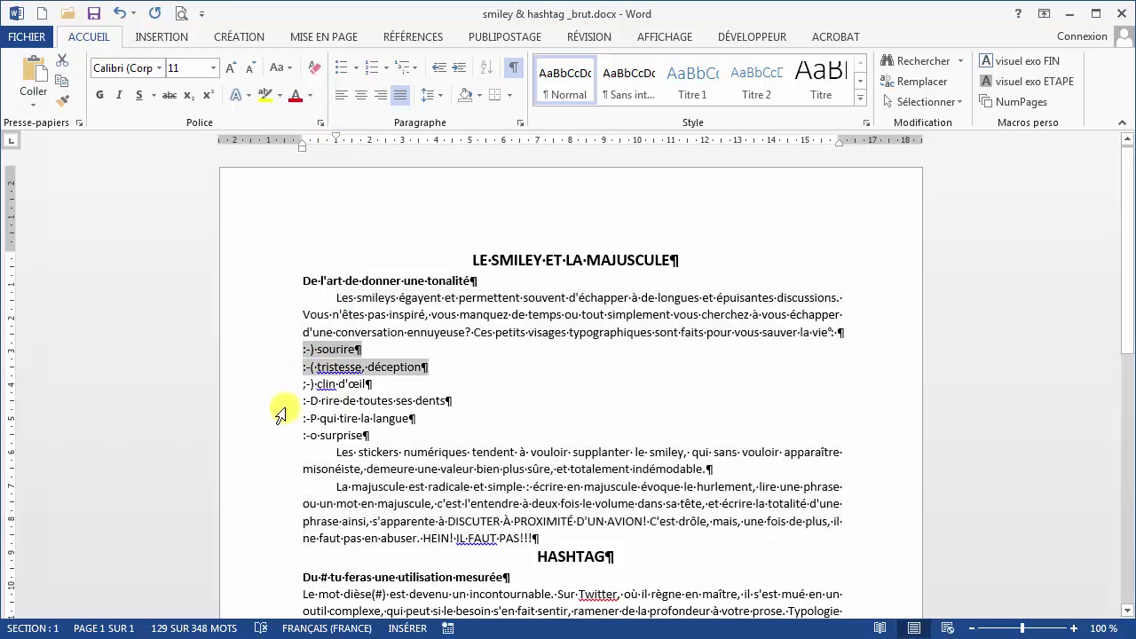
drag(280, 415, 285, 436)
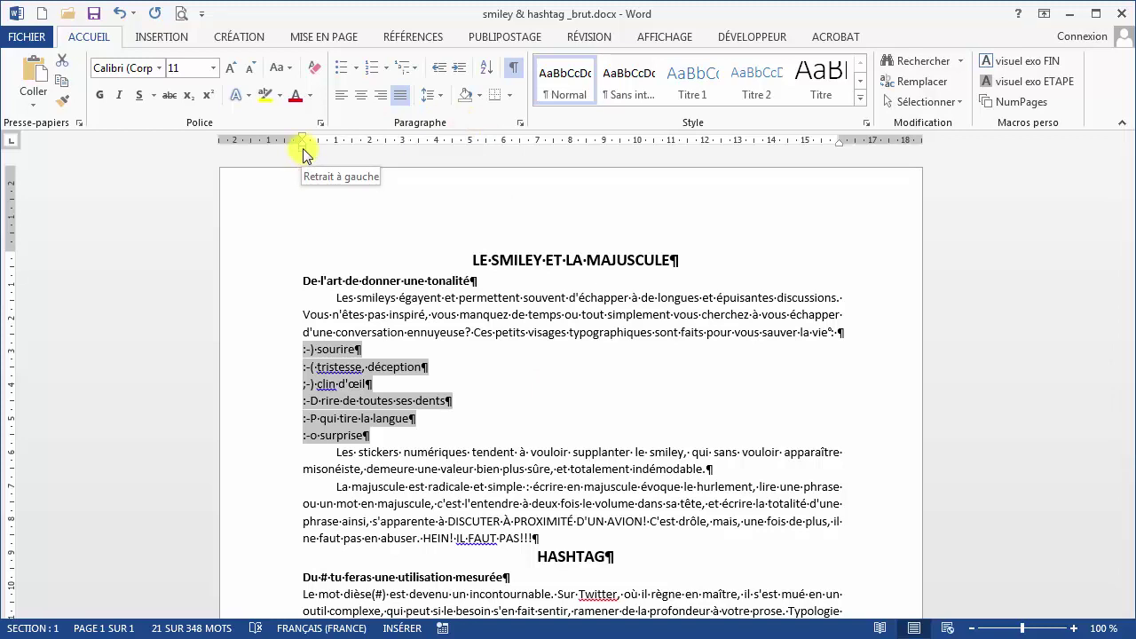
mouse_move(303, 149)
mouse_down()
mouse_move(446, 157)
mouse_move(436, 158)
mouse_up()
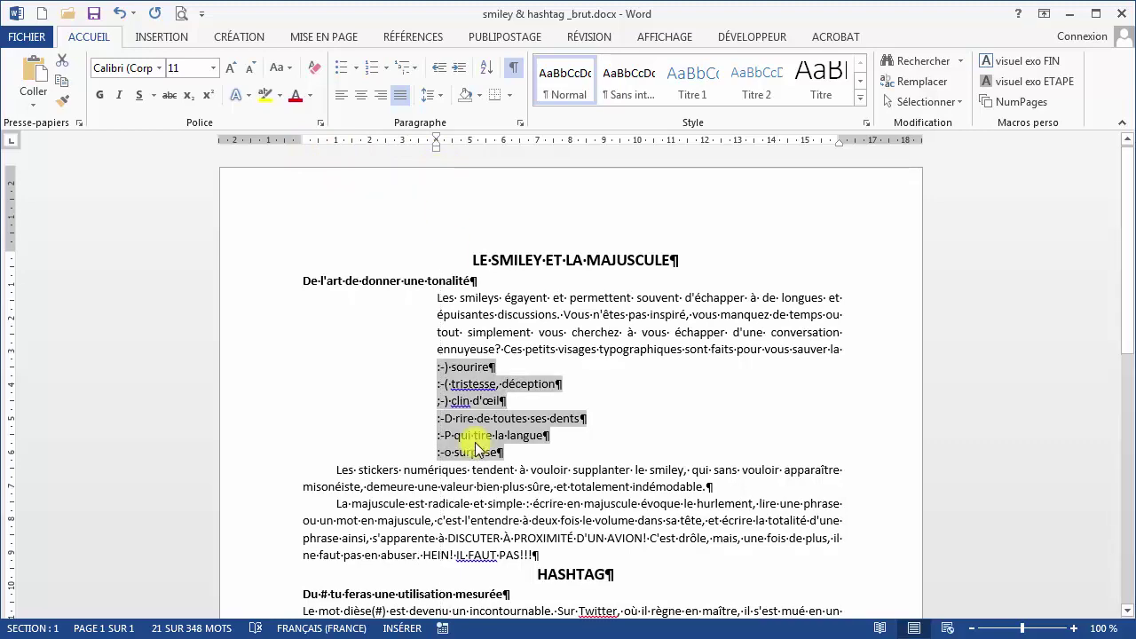
Indent the "Le mot dièse" paragraph 3 cm on the left and set its right indent at 13 cm on the ruler
scroll(476, 449, down, 6)
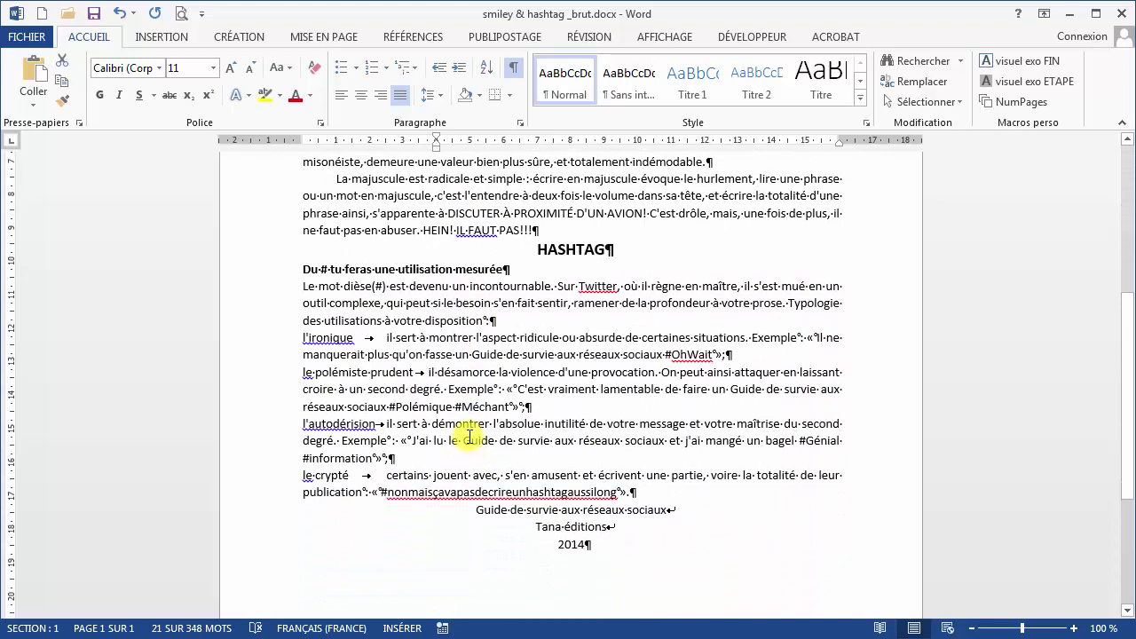
click(391, 302)
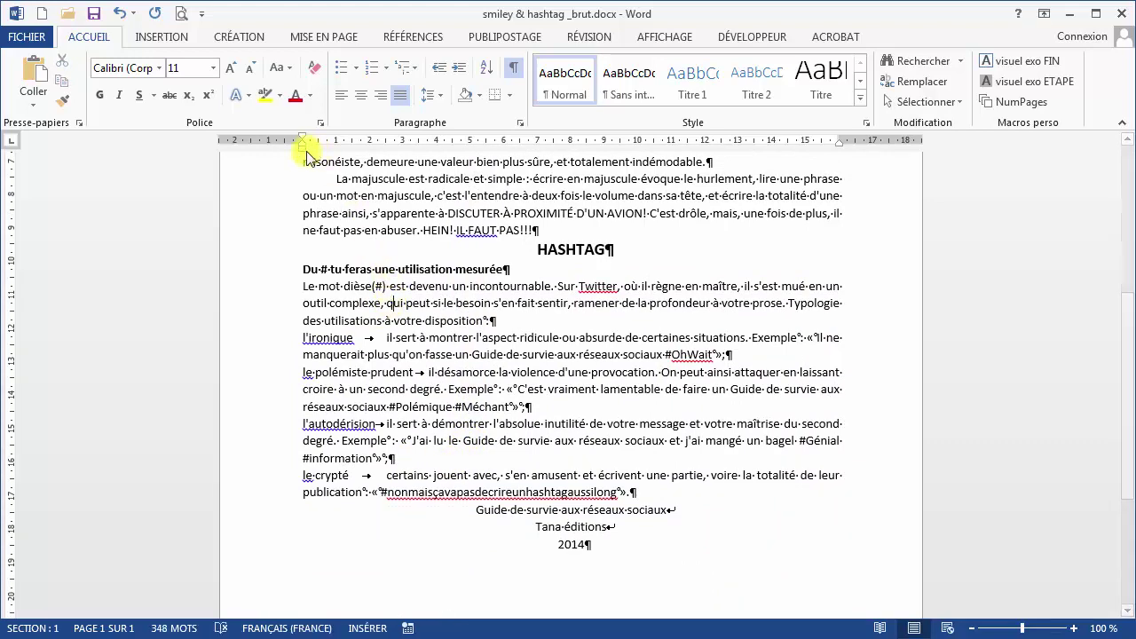
drag(303, 148, 404, 156)
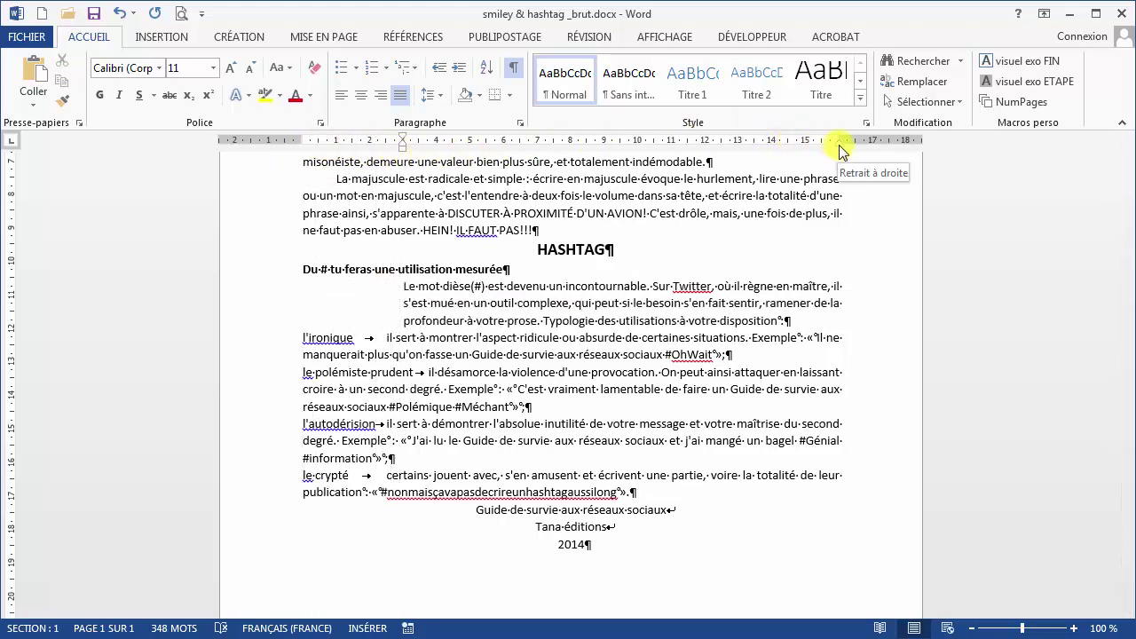
drag(839, 146, 741, 153)
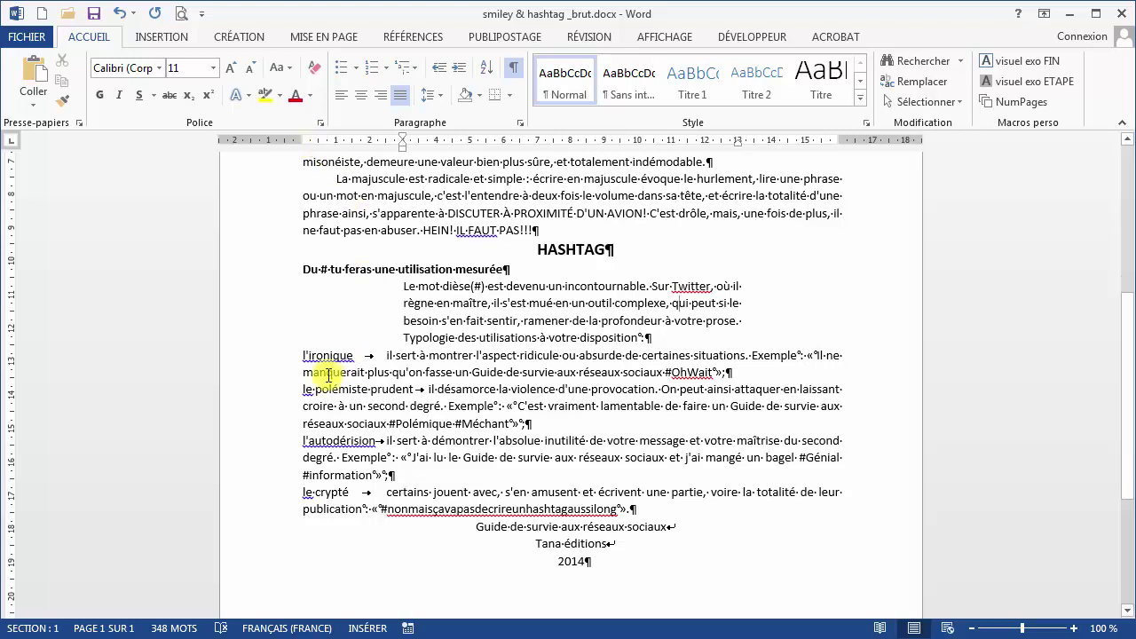
Apply a 4 cm hanging indent to the four hashtag definitions, from "l'ironique" to "le crypté"
drag(266, 358, 297, 515)
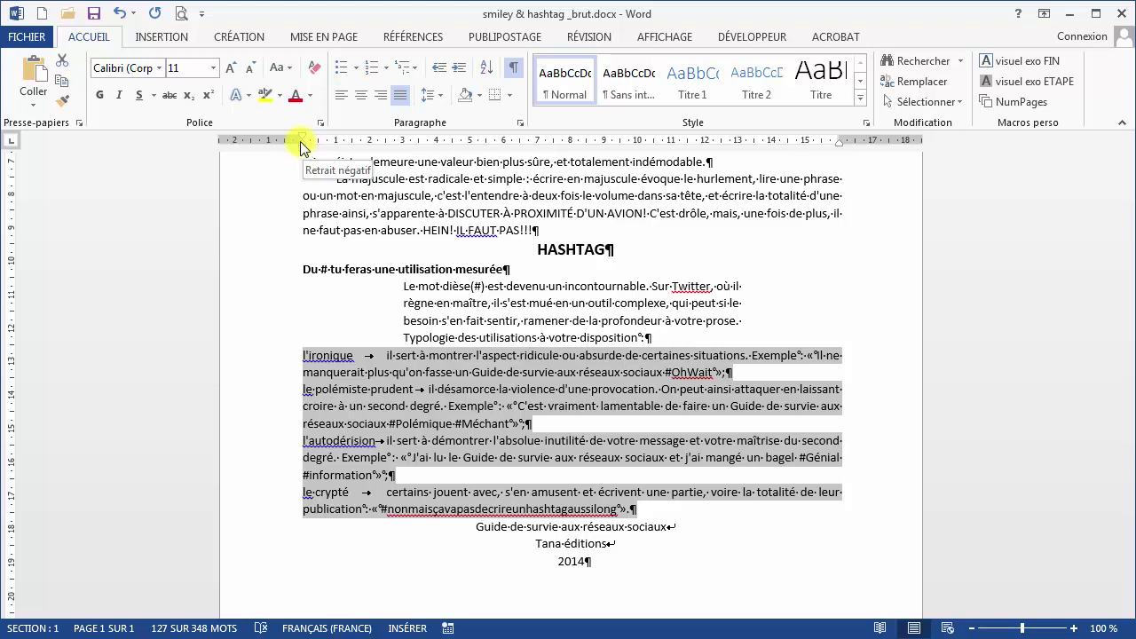
mouse_move(303, 144)
mouse_down()
mouse_move(453, 156)
mouse_move(438, 158)
mouse_up()
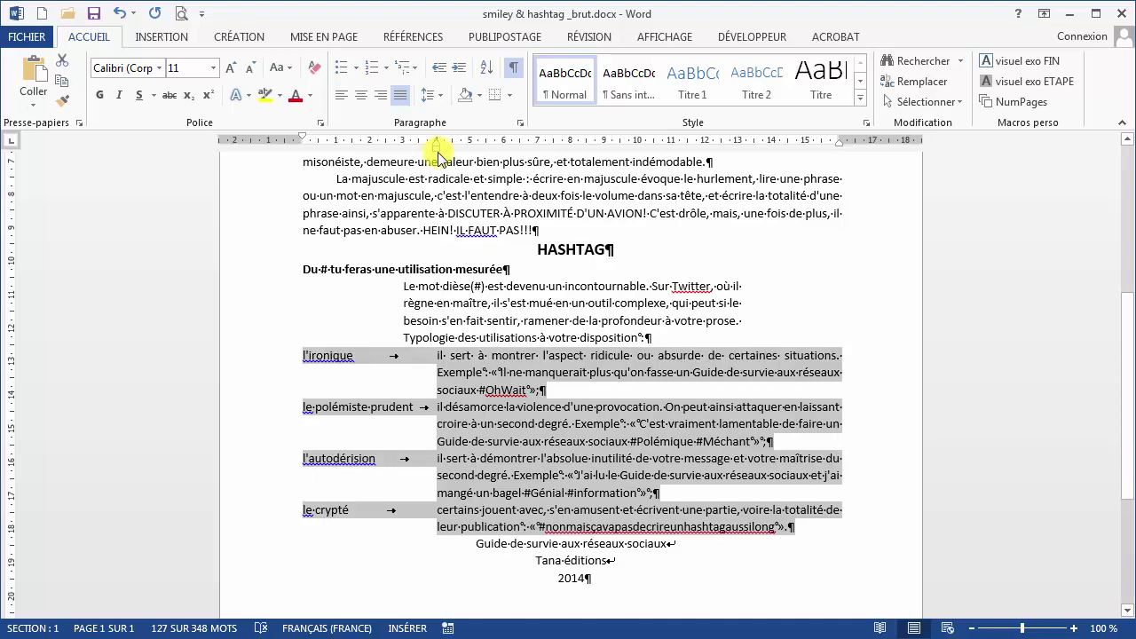
Set an 8 cm left indent on the centered source block at the end of the document
click(568, 557)
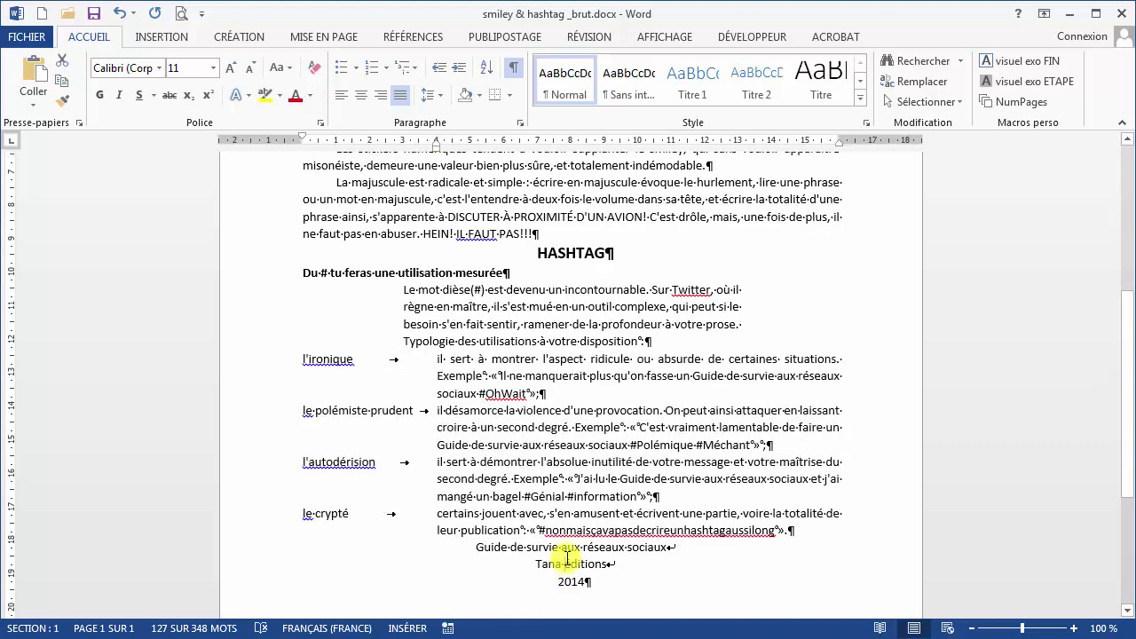
drag(568, 557, 570, 561)
click(574, 571)
scroll(574, 573, down, 1)
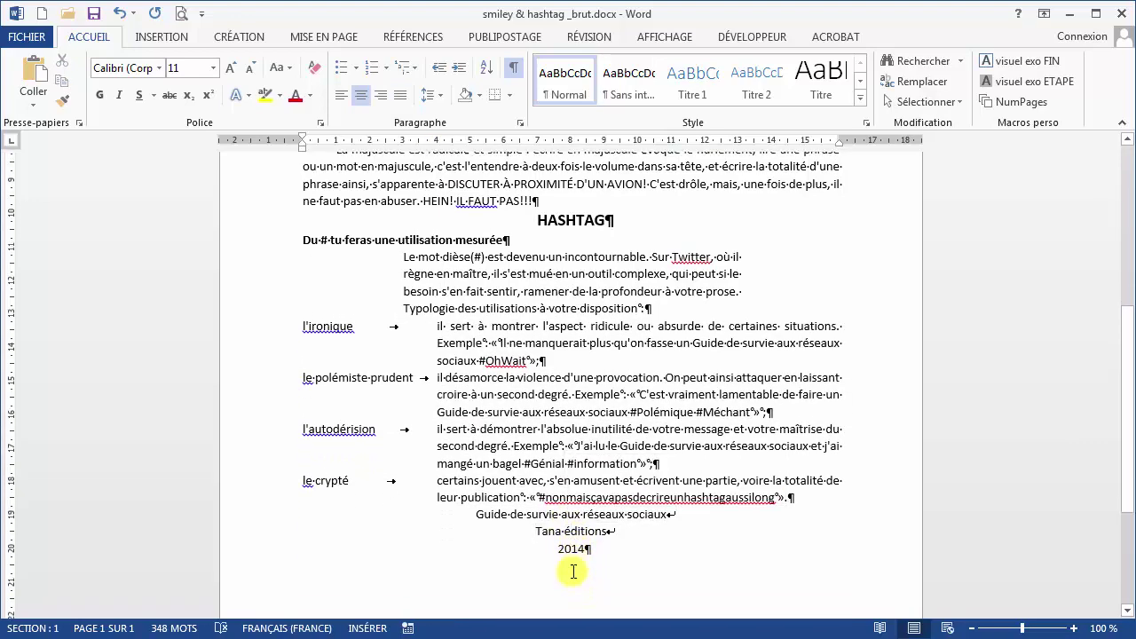
scroll(574, 571, down, 1)
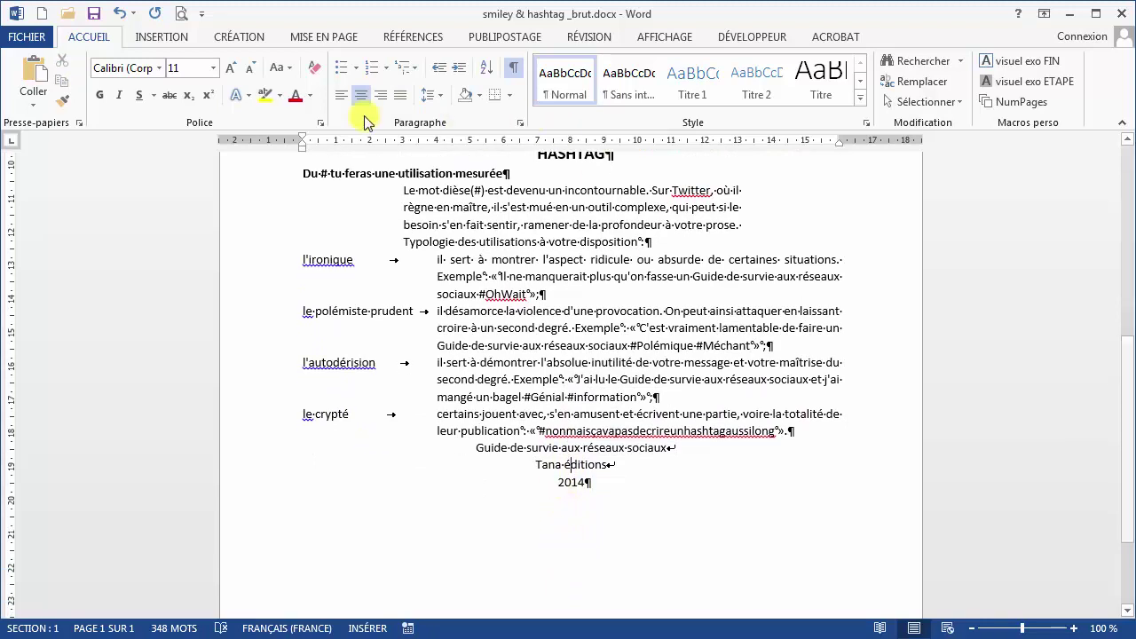
drag(302, 149, 573, 169)
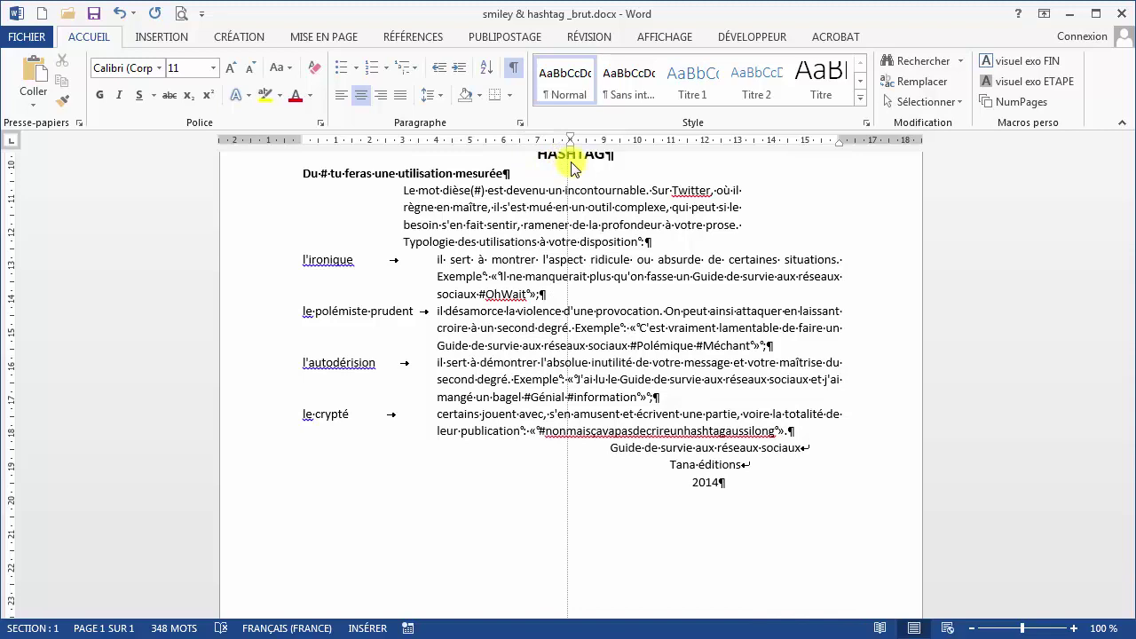
drag(573, 169, 571, 174)
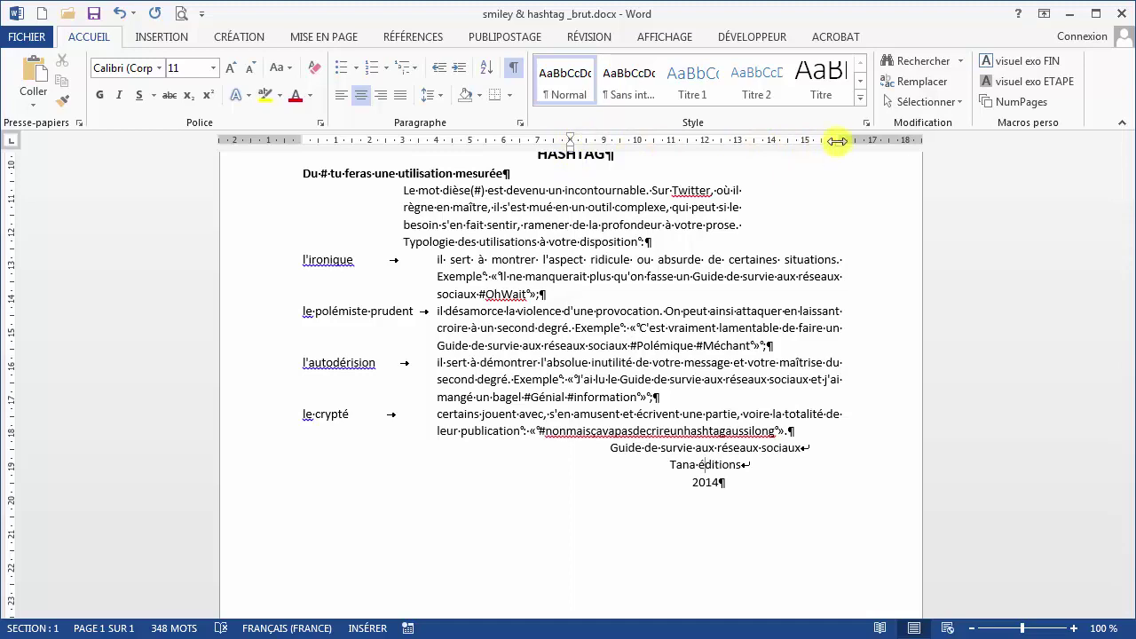
Copy the first-line-indented, justified formatting of the "Les stickers" paragraph onto the "Les smileys" paragraph with the format painter
scroll(857, 305, up, 7)
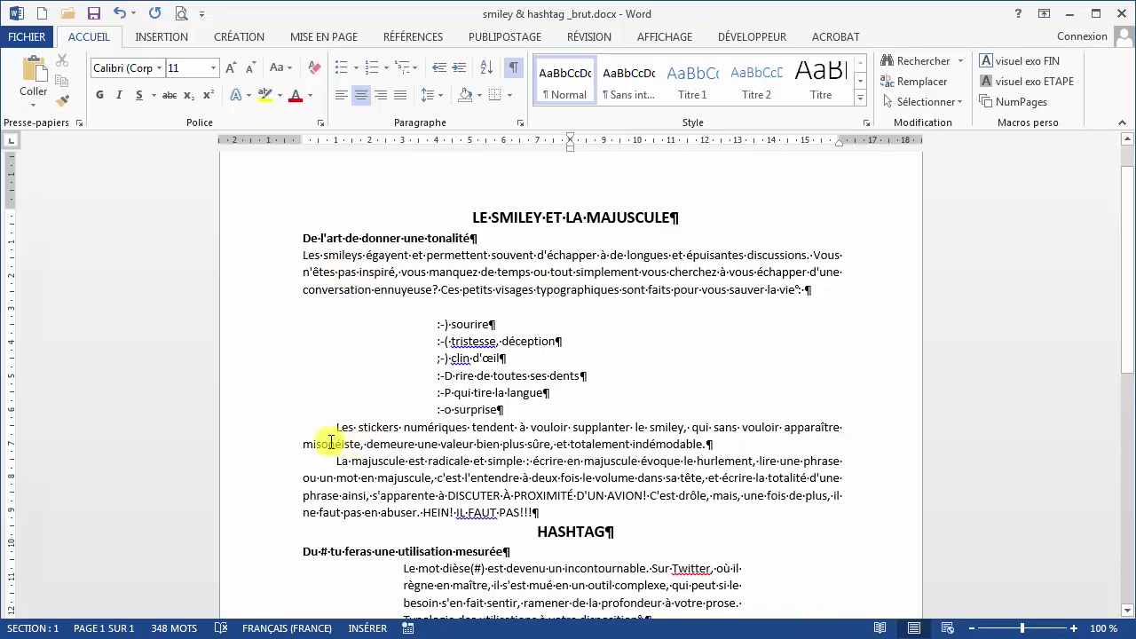
click(271, 433)
drag(270, 437, 275, 522)
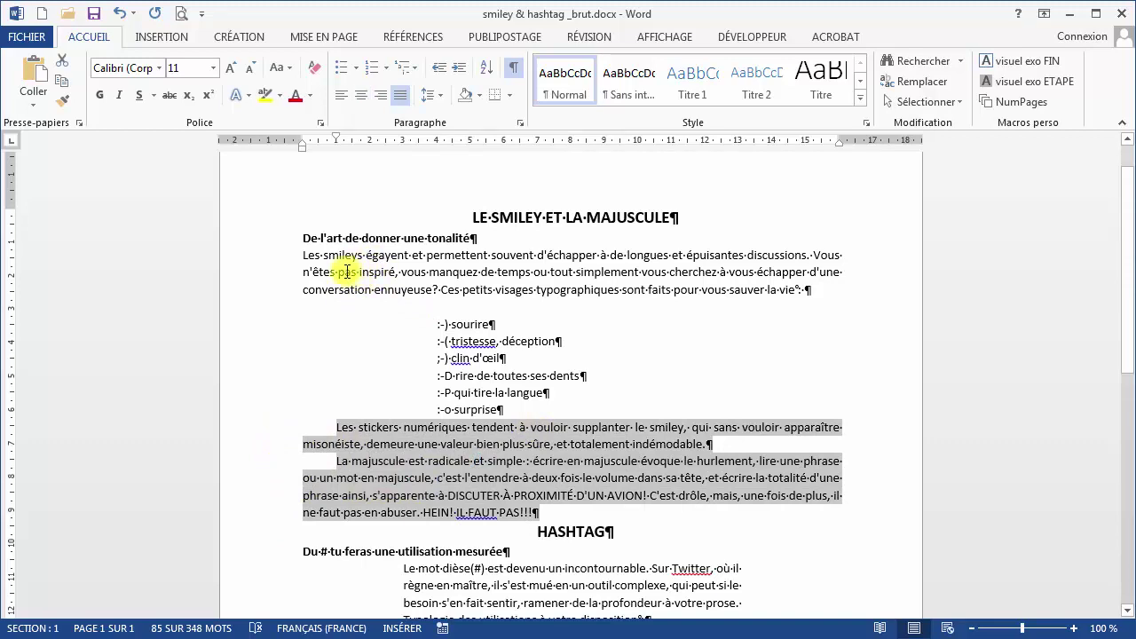
click(363, 449)
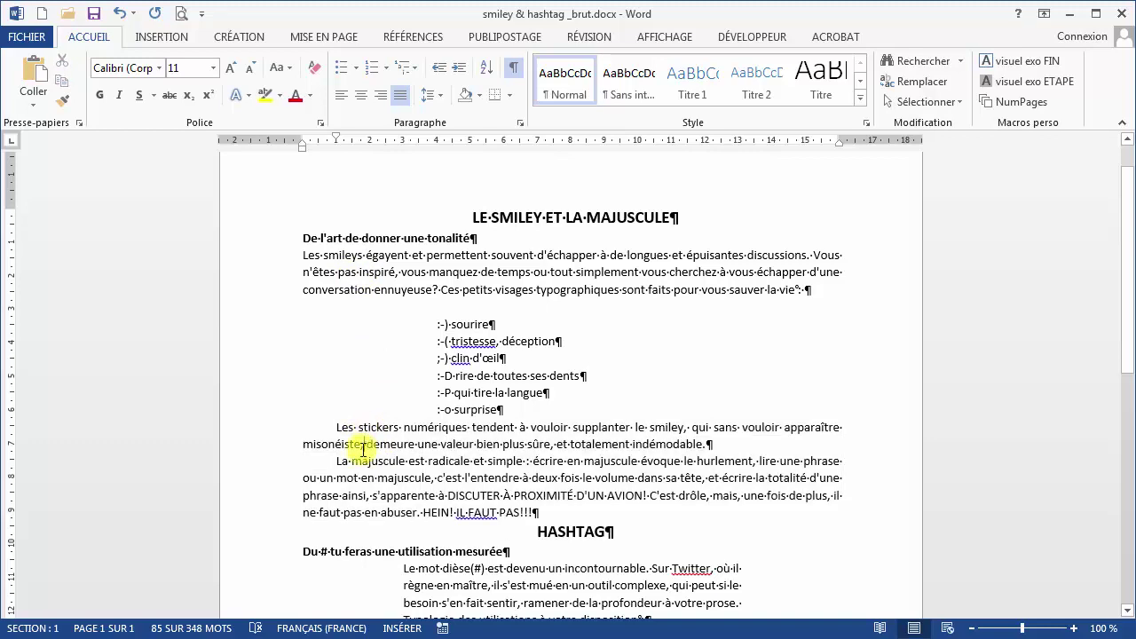
click(62, 105)
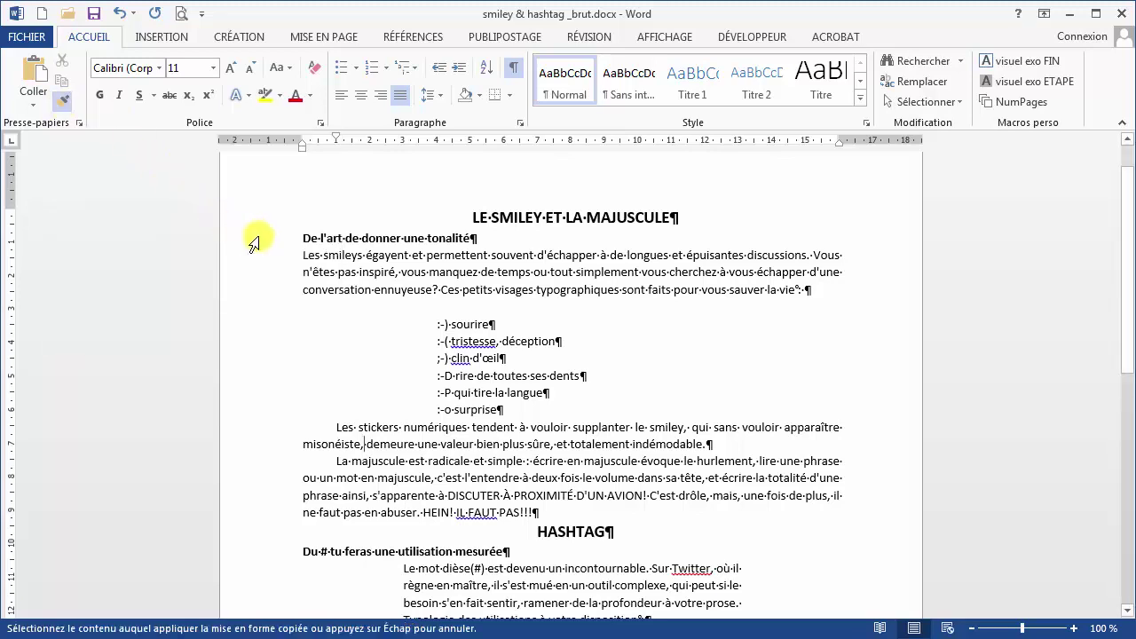
click(352, 272)
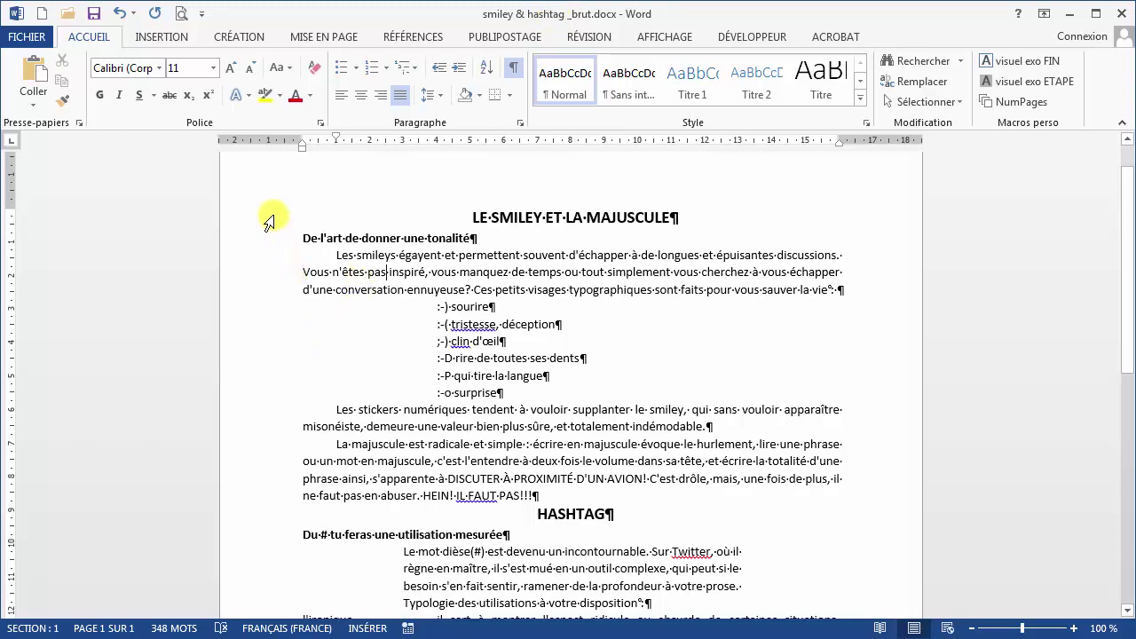
Set the spacing after paragraphs to 6 pt for everything from the main title through the "le crypté" definition
drag(269, 221, 508, 524)
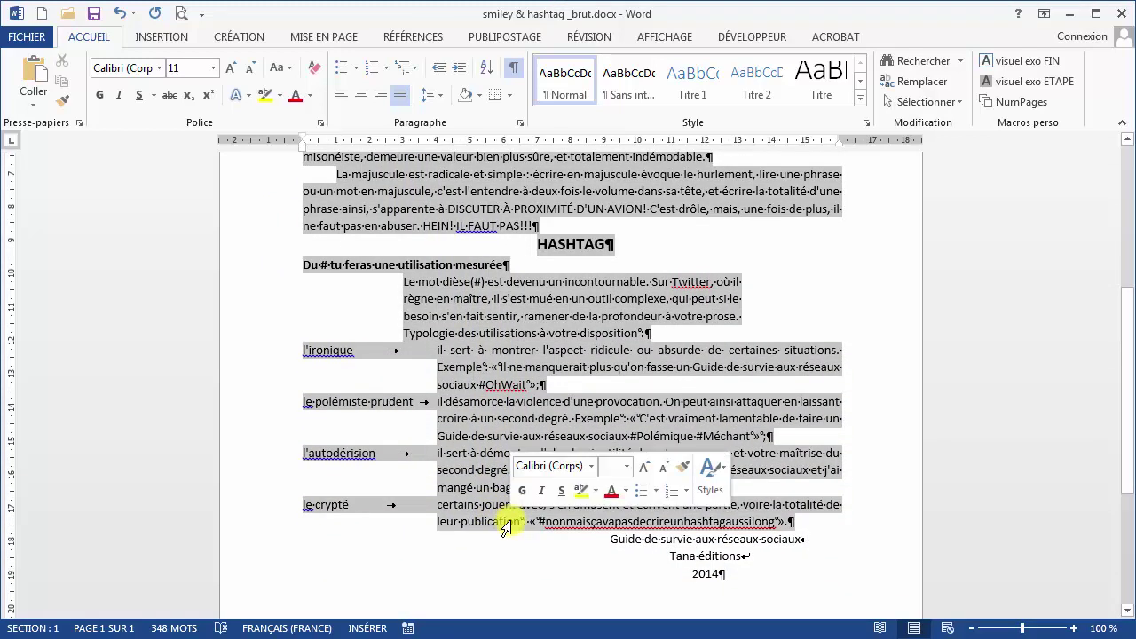
click(309, 39)
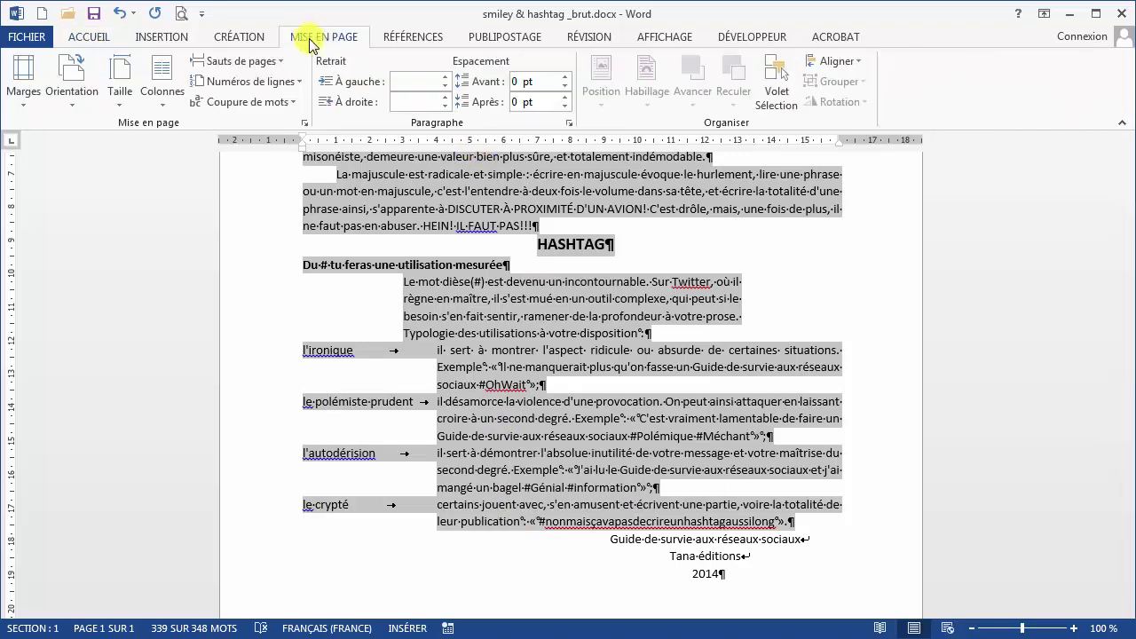
click(565, 98)
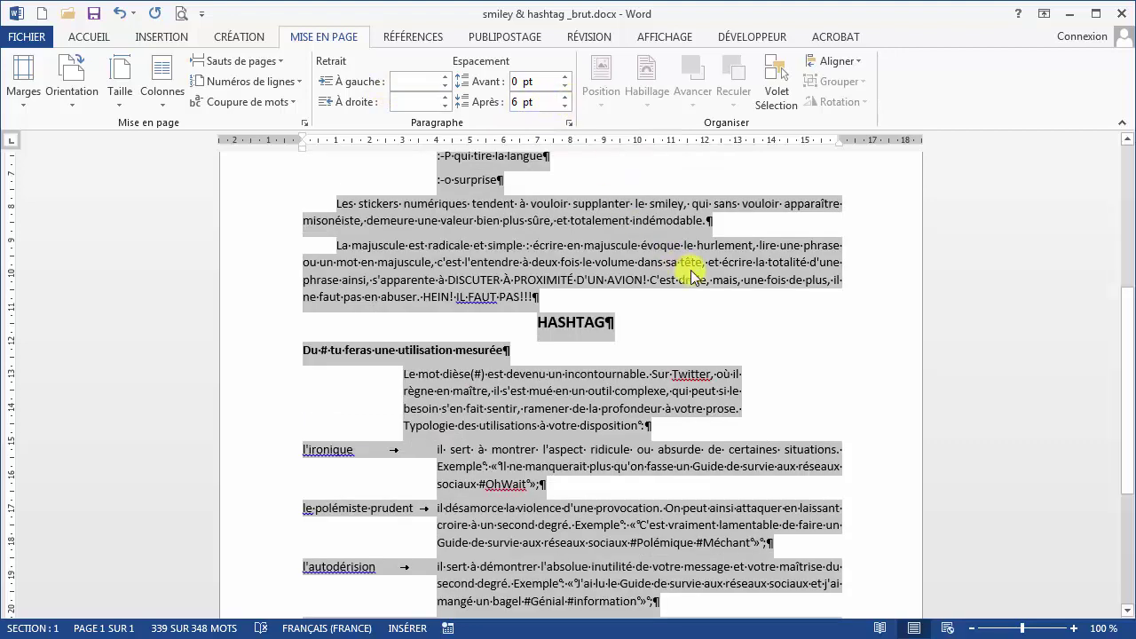
Set the spacing after to 0 pt for the first five smiley lines, from "sourire" to "qui tire la langue"
scroll(689, 274, up, 5)
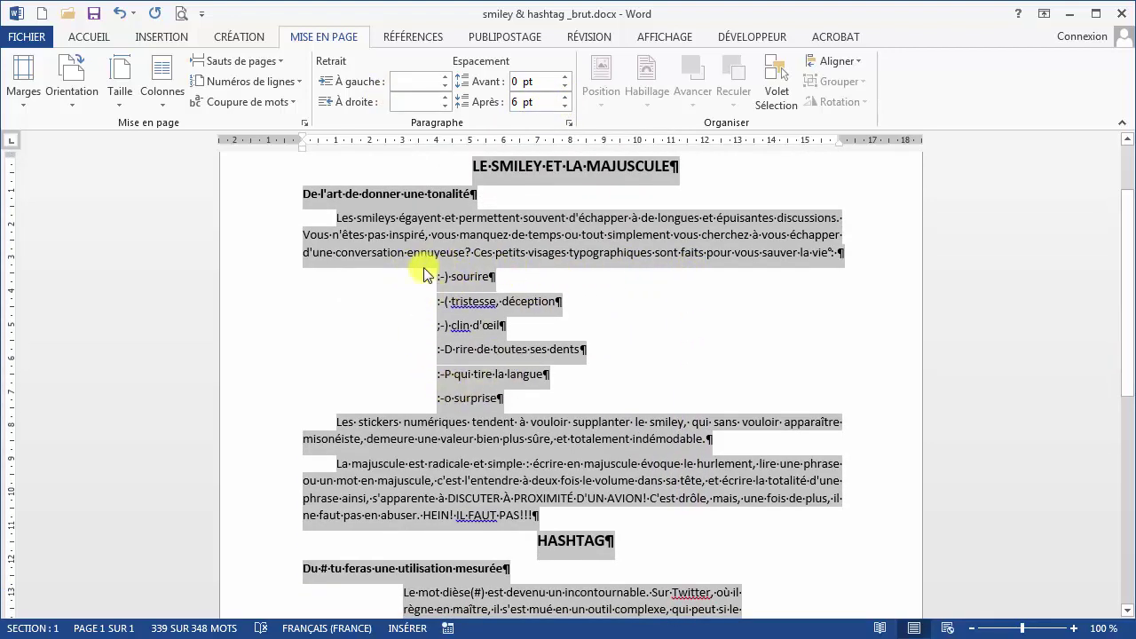
click(400, 284)
drag(397, 288, 435, 414)
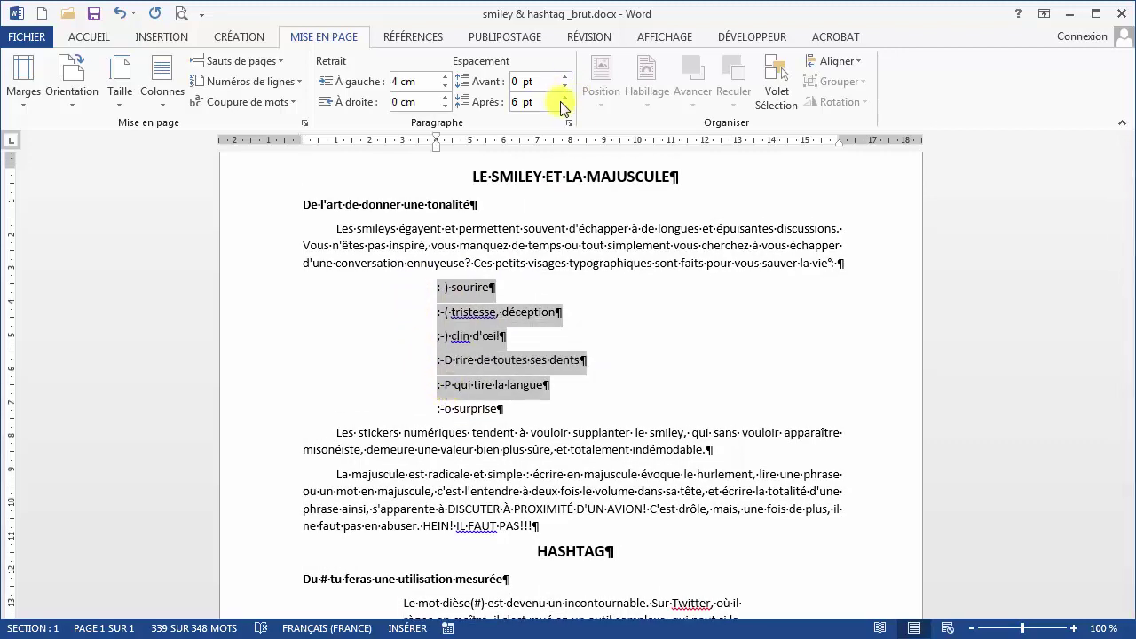
click(566, 107)
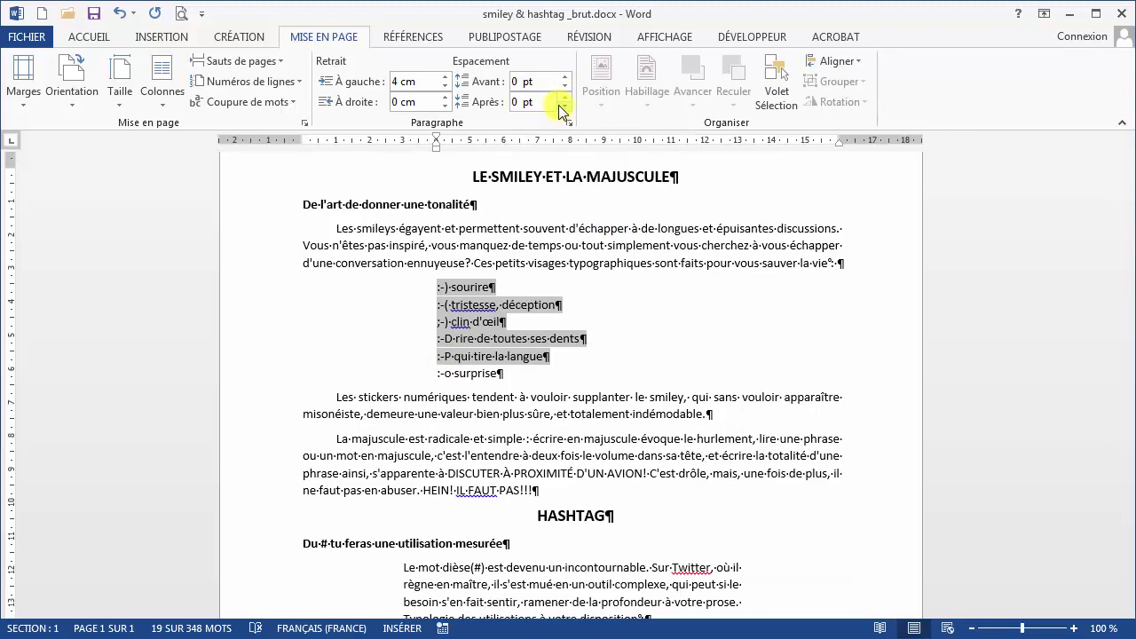
Set the spacing before to 30 pt for both the "HASHTAG" title and the source block at the document's end
click(252, 521)
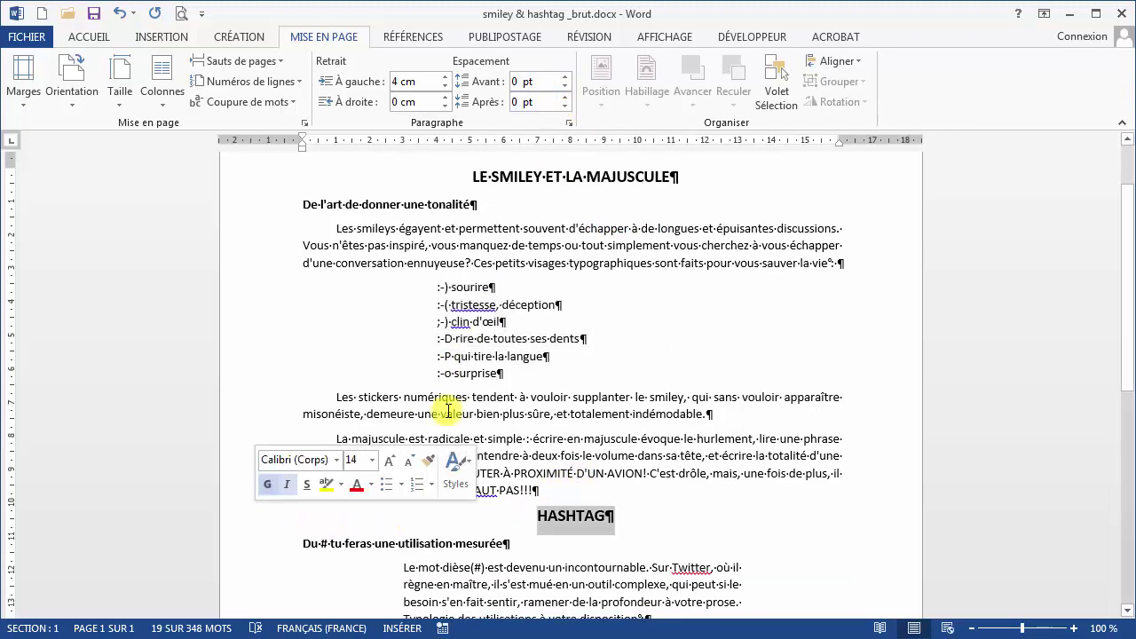
scroll(456, 367, down, 8)
scroll(607, 439, up, 1)
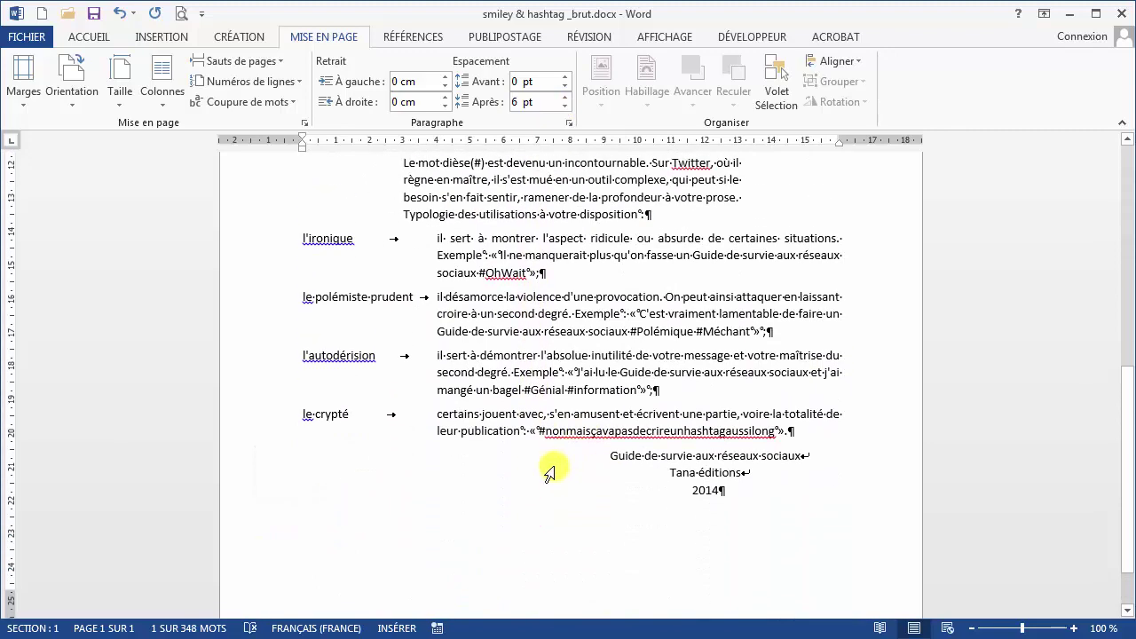
ctrl+drag(545, 464, 578, 512)
scroll(892, 348, up, 4)
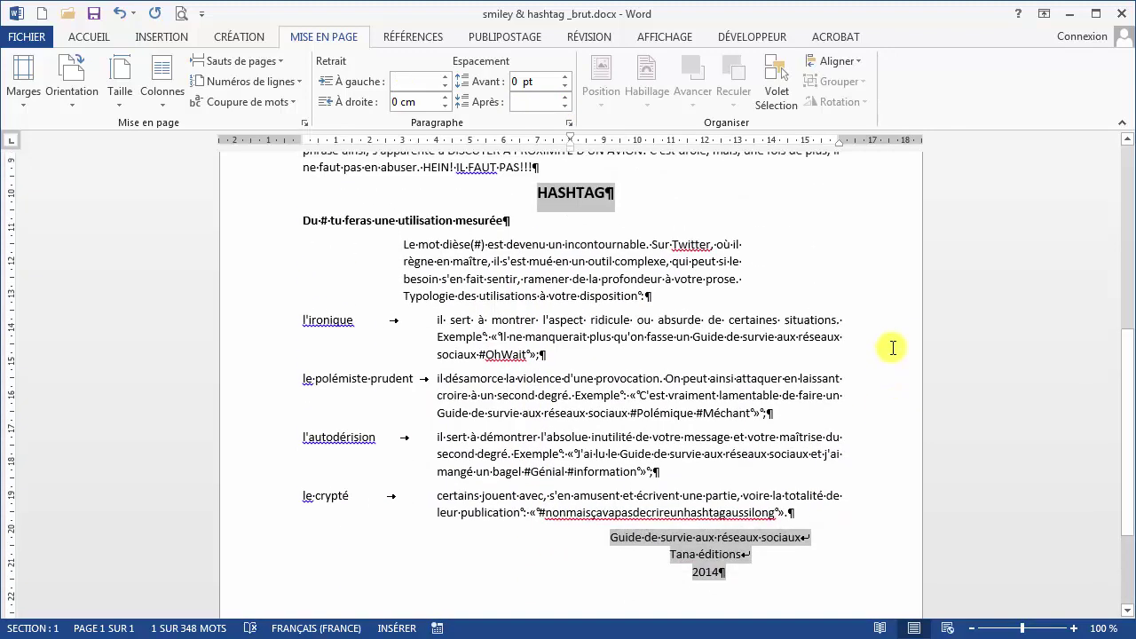
click(565, 77)
click(565, 77)
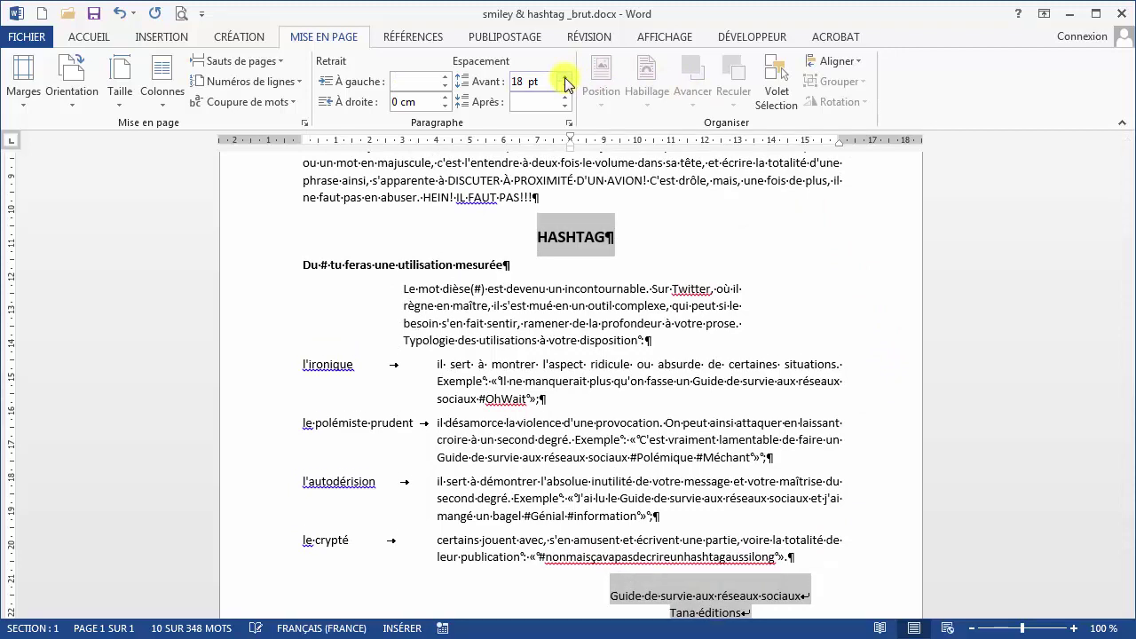
click(566, 77)
click(566, 77)
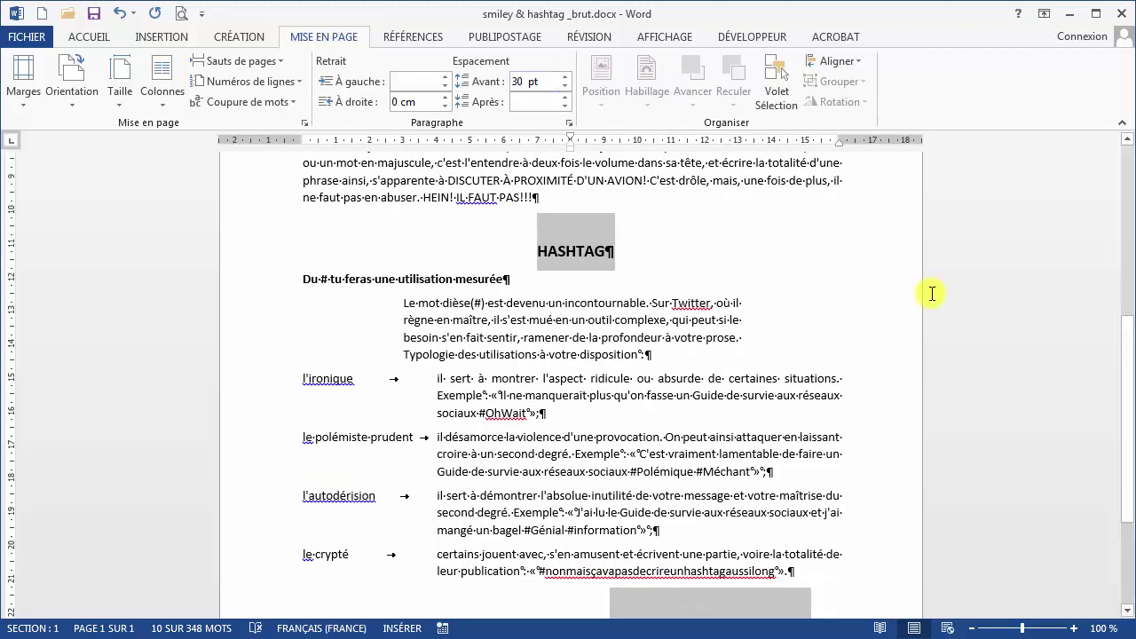
scroll(923, 293, down, 3)
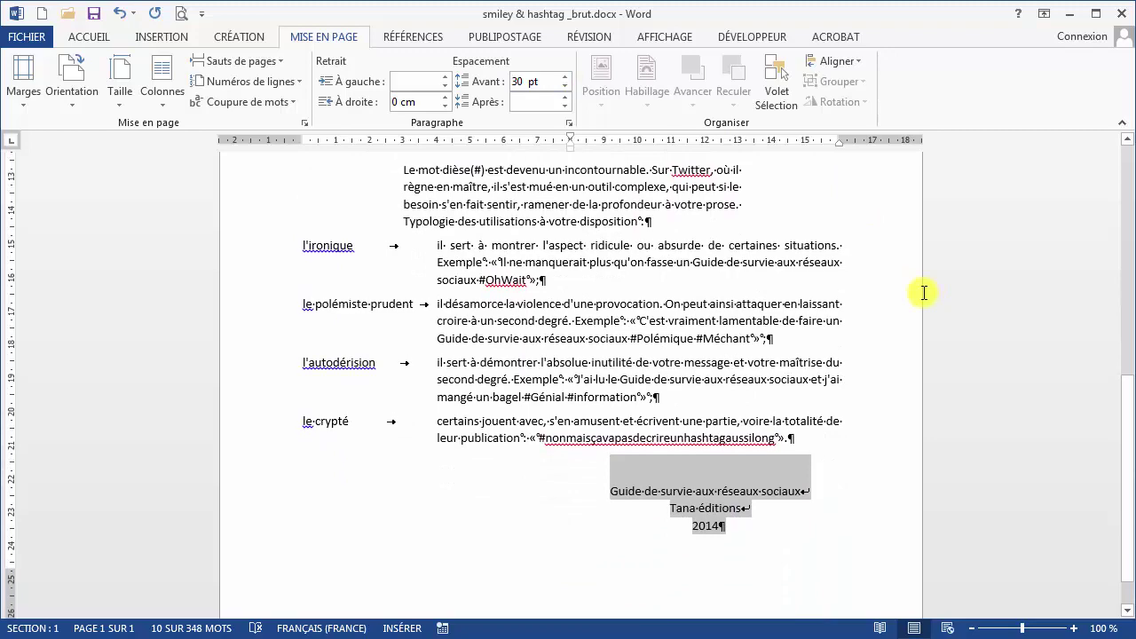
click(726, 518)
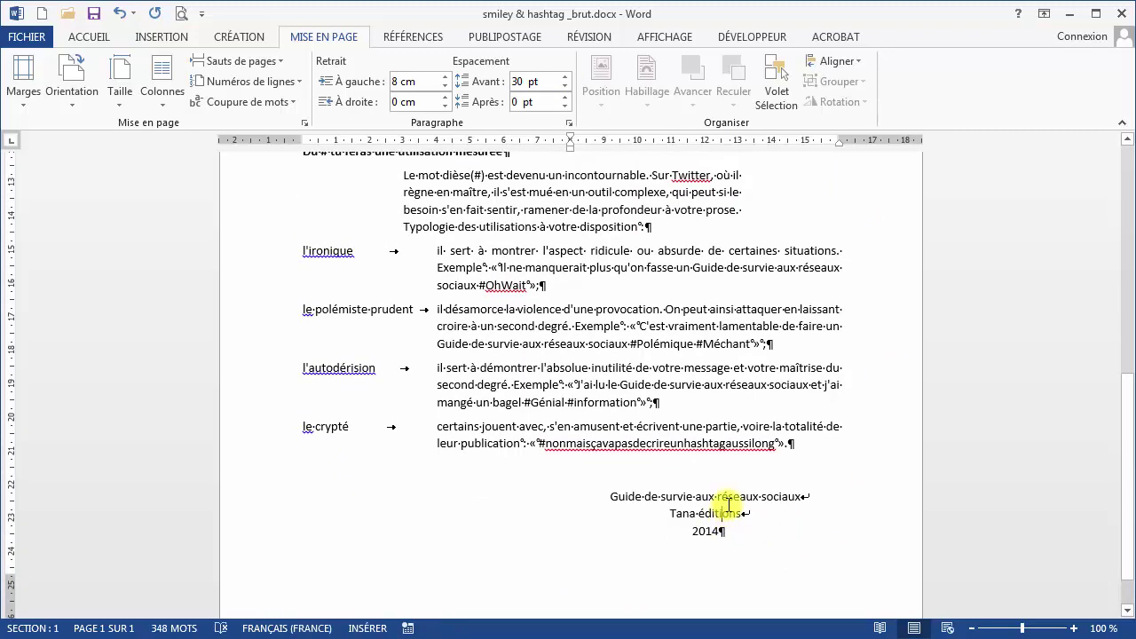
Check the finished layout in the print preview with the whole page shown at 40 %
click(180, 15)
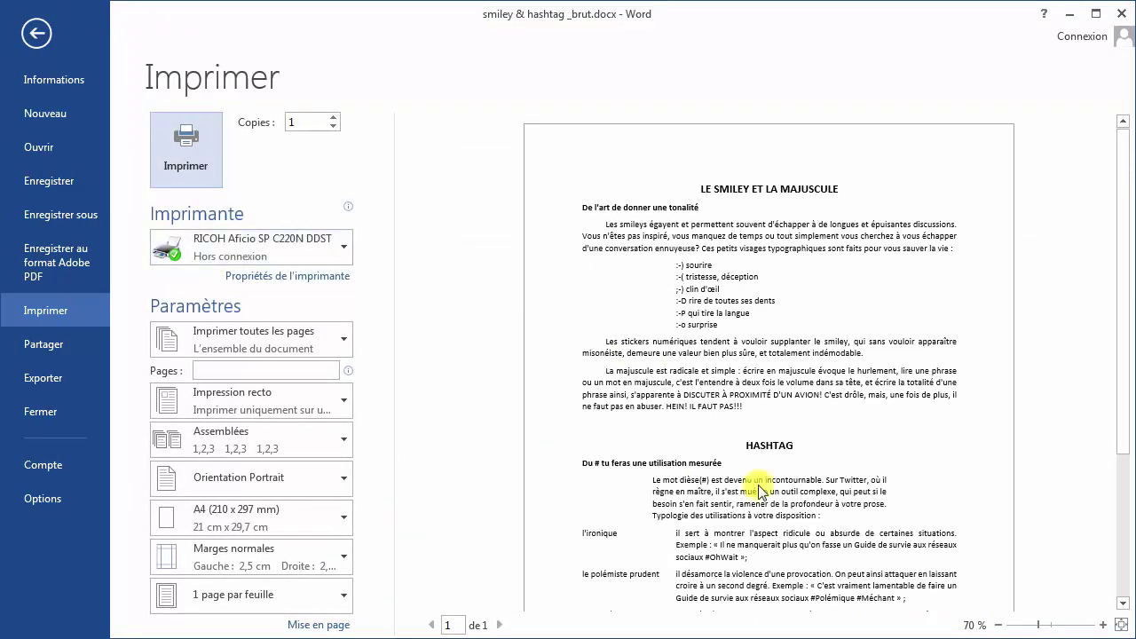
click(1001, 627)
click(1000, 627)
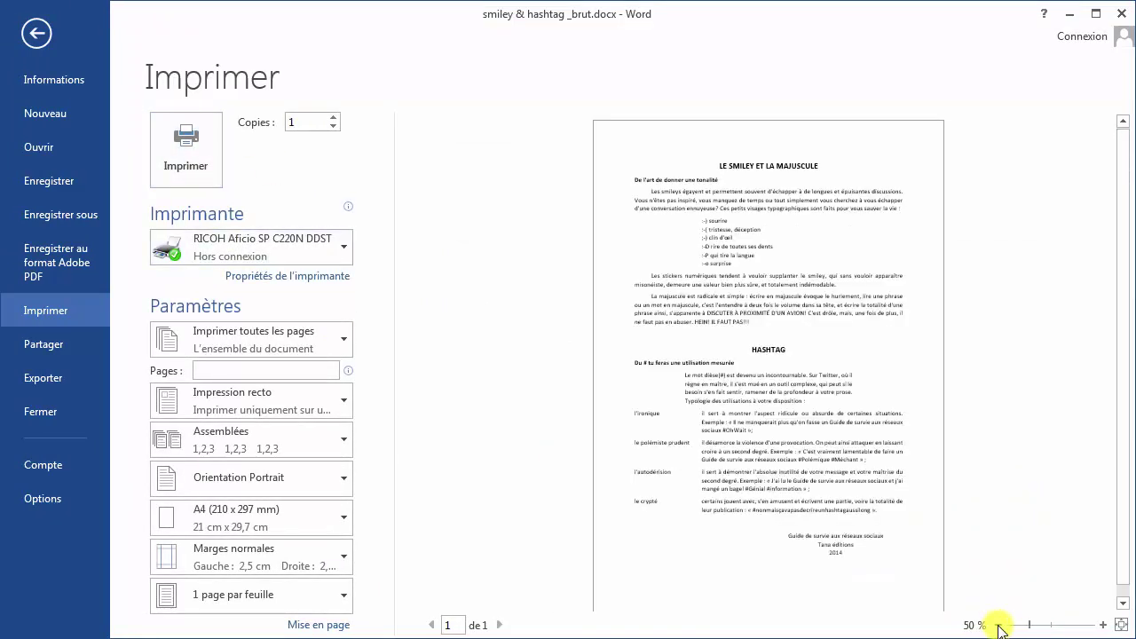
click(1000, 627)
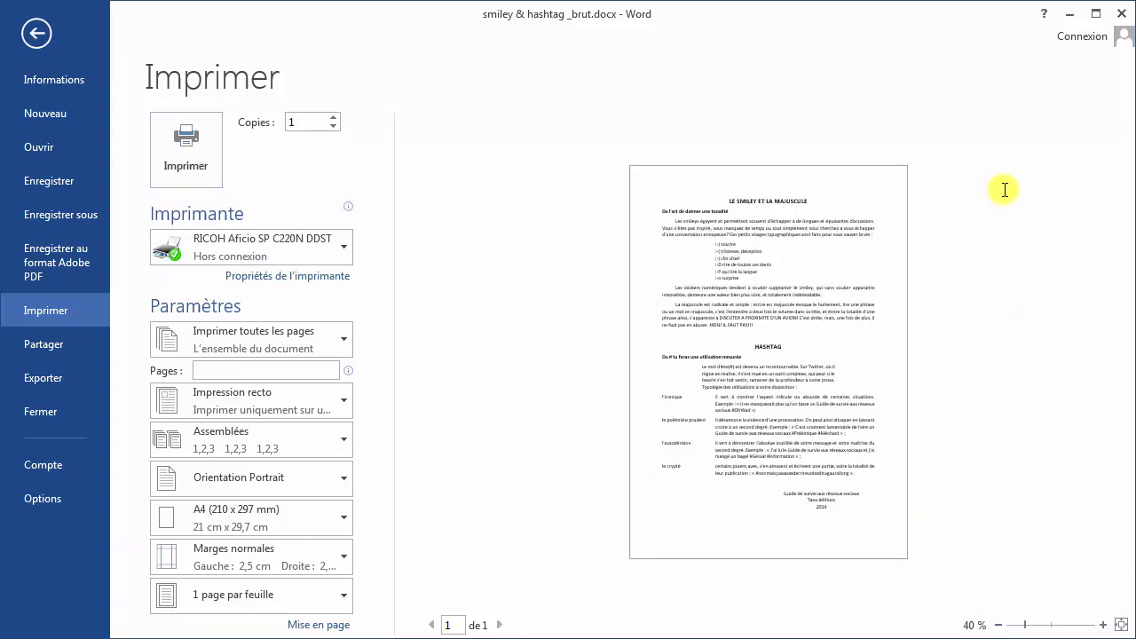